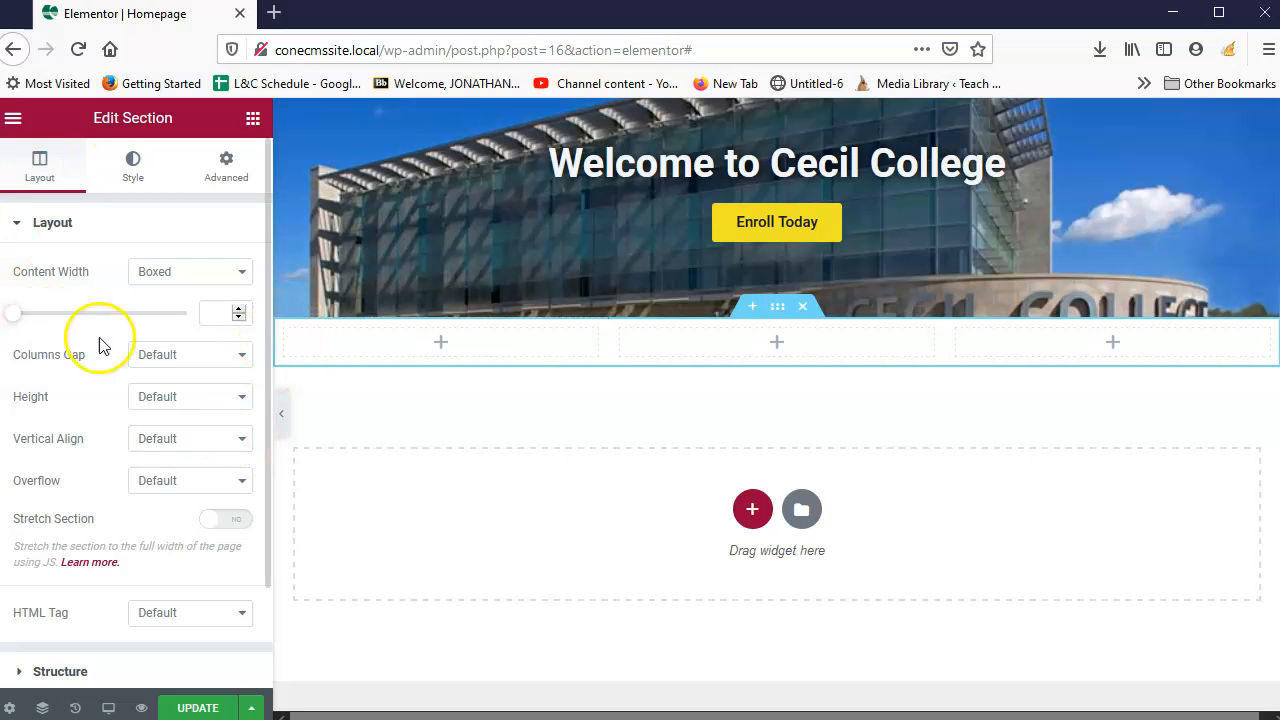
Step: Drag an Image Box widget from General into the first column below the hero
{"action": "scroll", "coordinate": [174, 491], "scroll_direction": "down", "scroll_amount": 2}
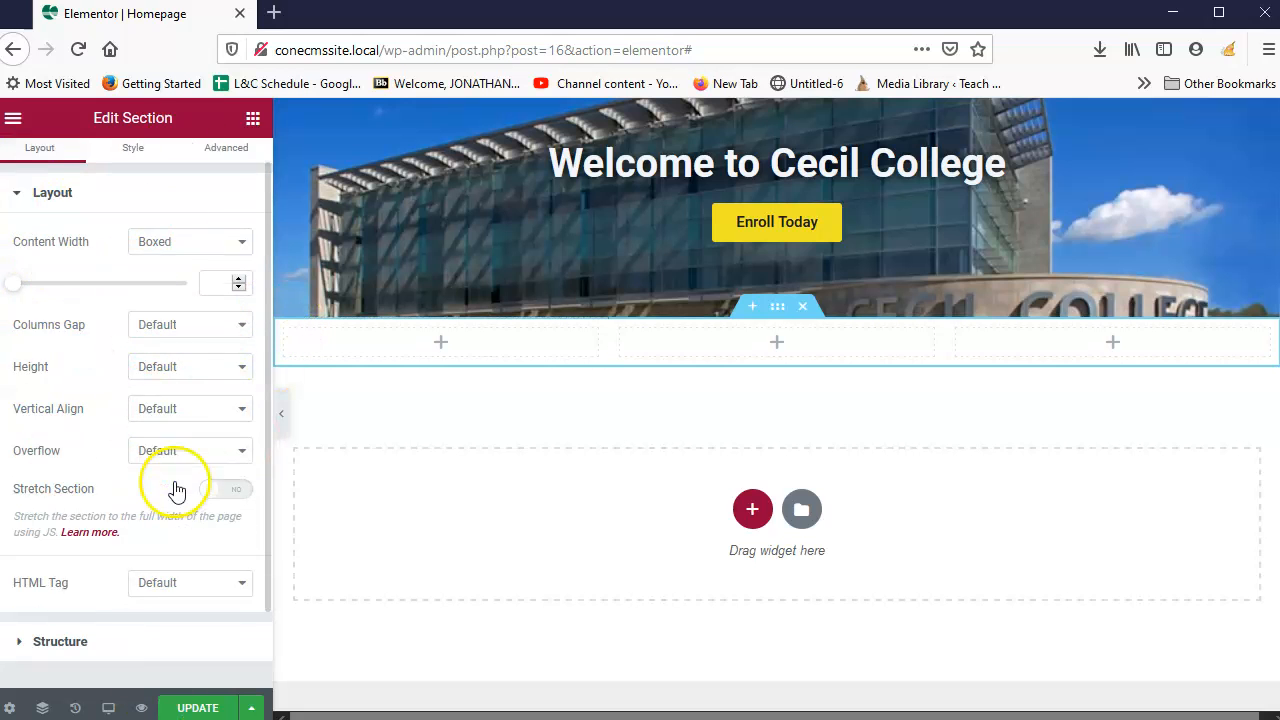
{"action": "scroll", "coordinate": [109, 200], "scroll_direction": "up", "scroll_amount": 2}
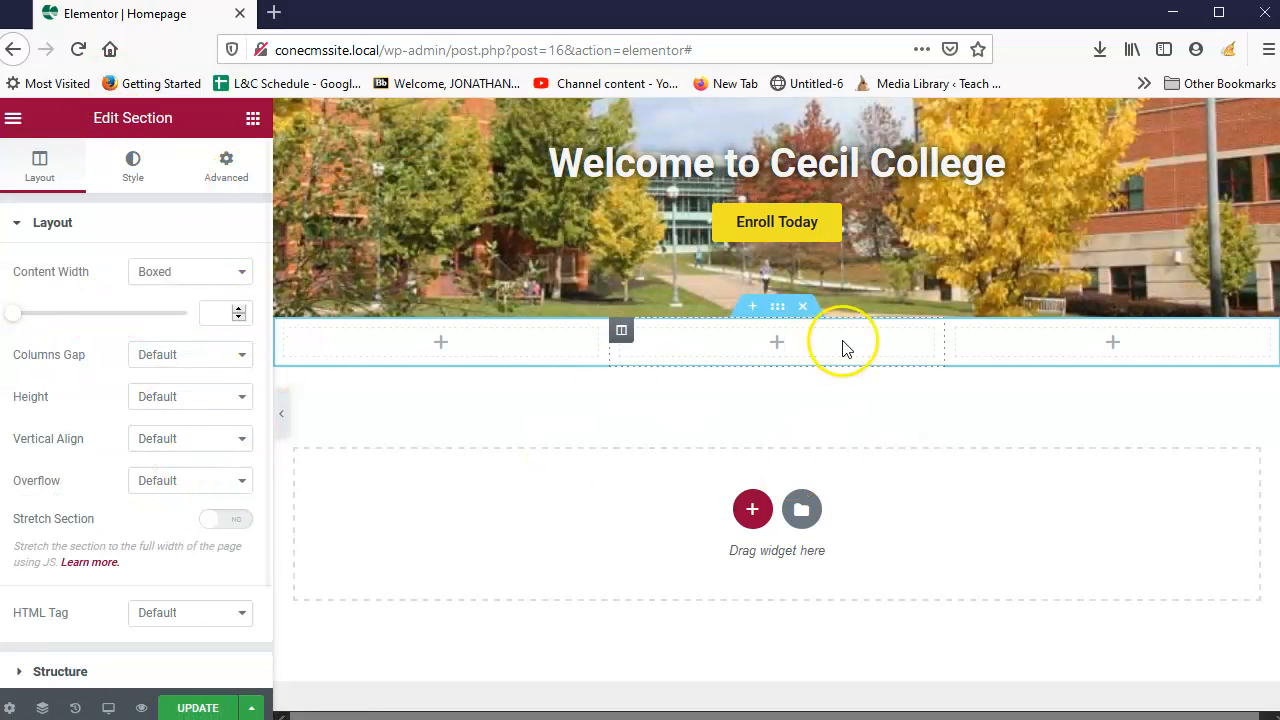
{"action": "left_click", "coordinate": [253, 118]}
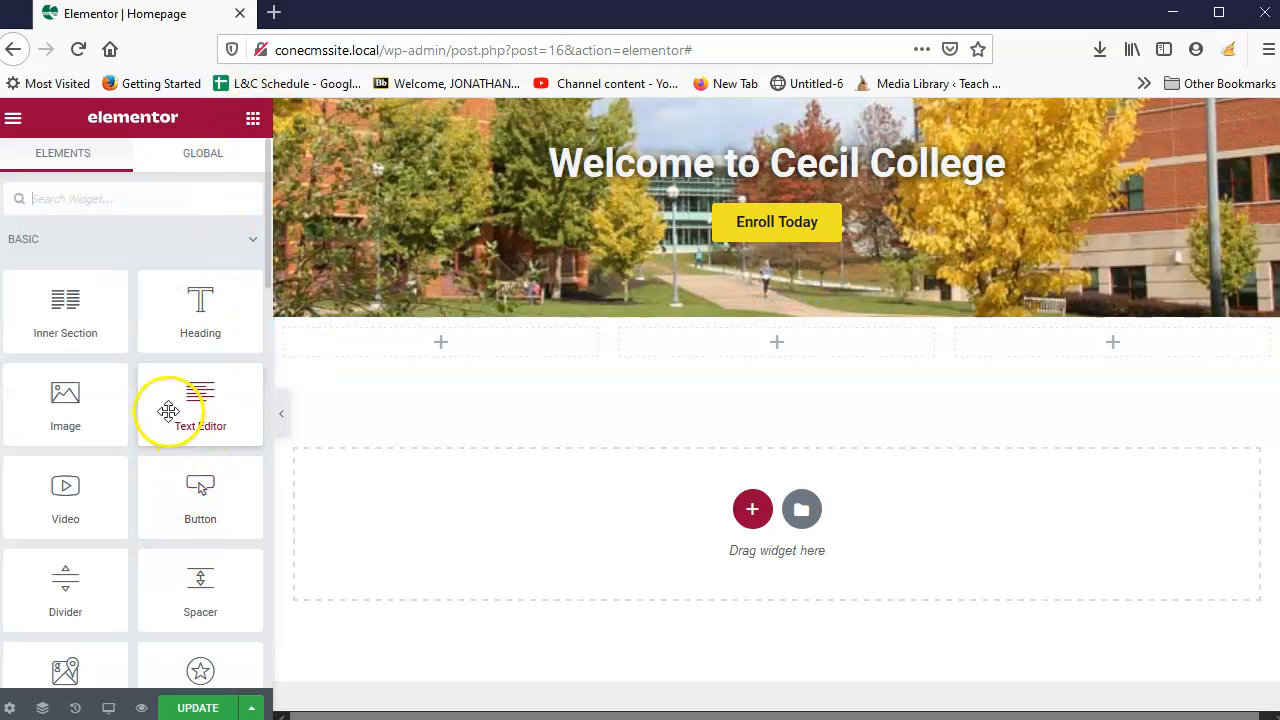
{"action": "scroll", "coordinate": [163, 340], "scroll_direction": "down", "scroll_amount": 2}
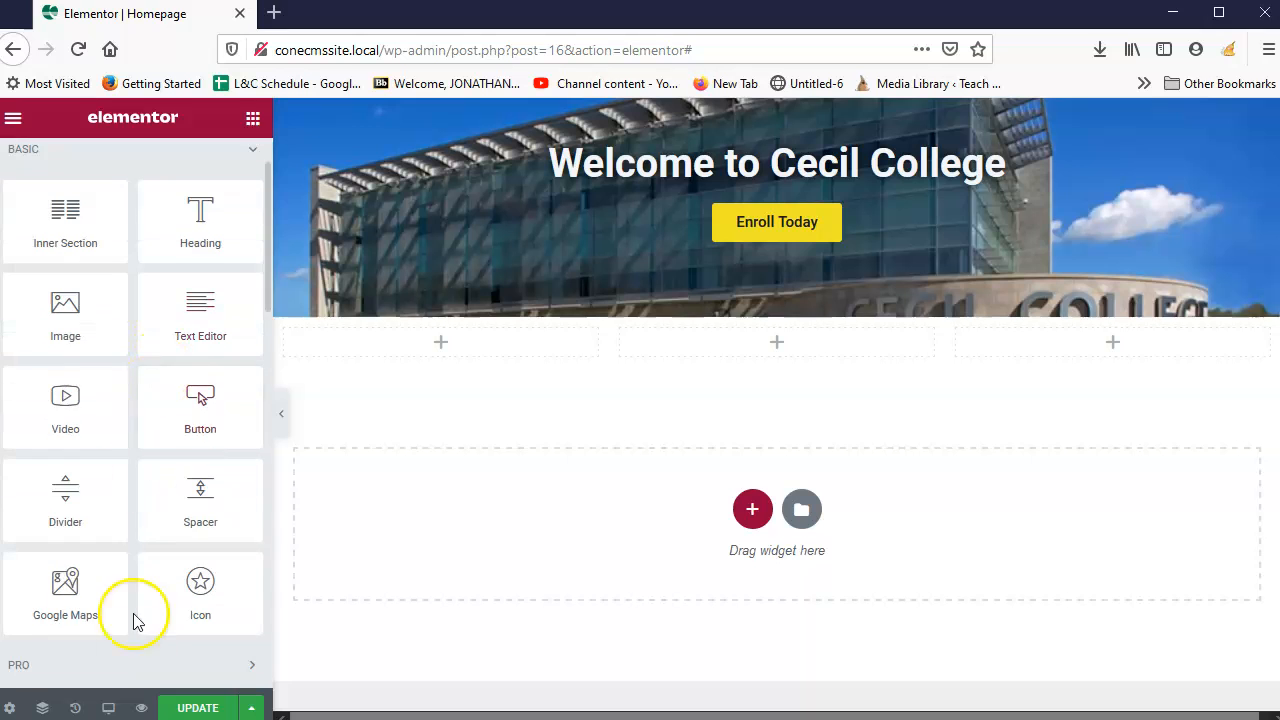
{"action": "scroll", "coordinate": [168, 521], "scroll_direction": "down", "scroll_amount": 3}
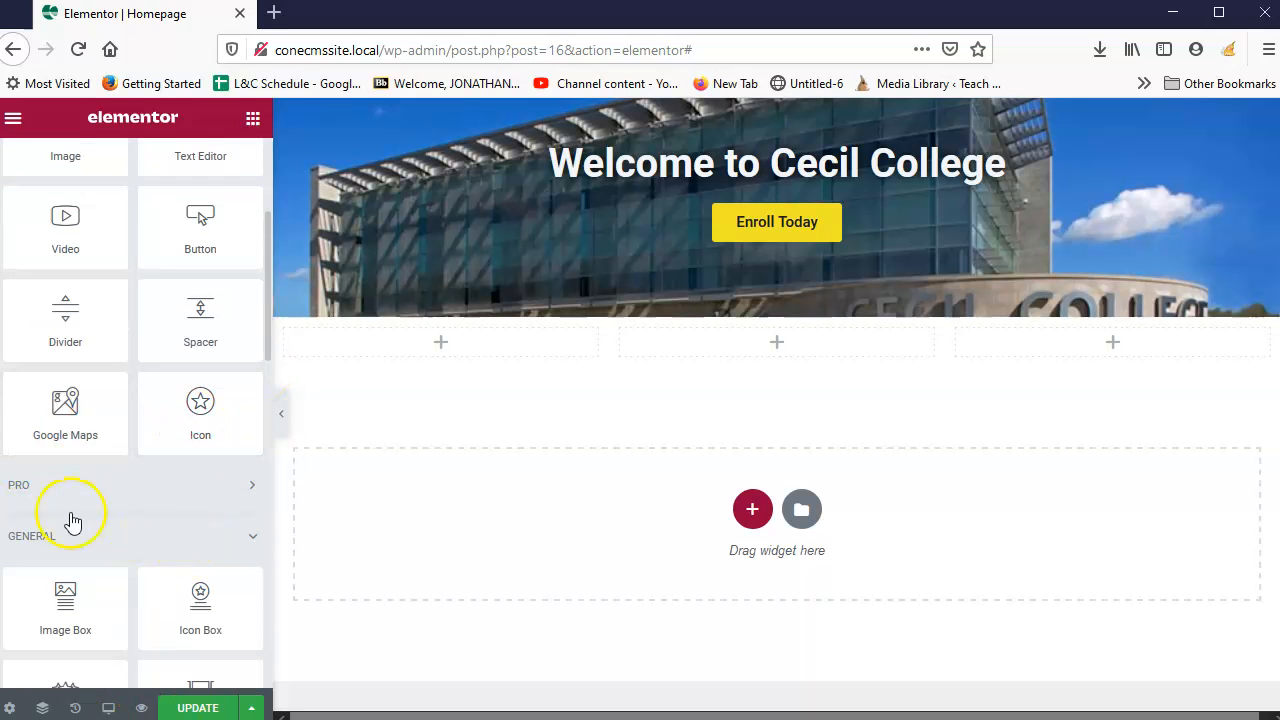
{"action": "scroll", "coordinate": [172, 522], "scroll_direction": "down", "scroll_amount": 2}
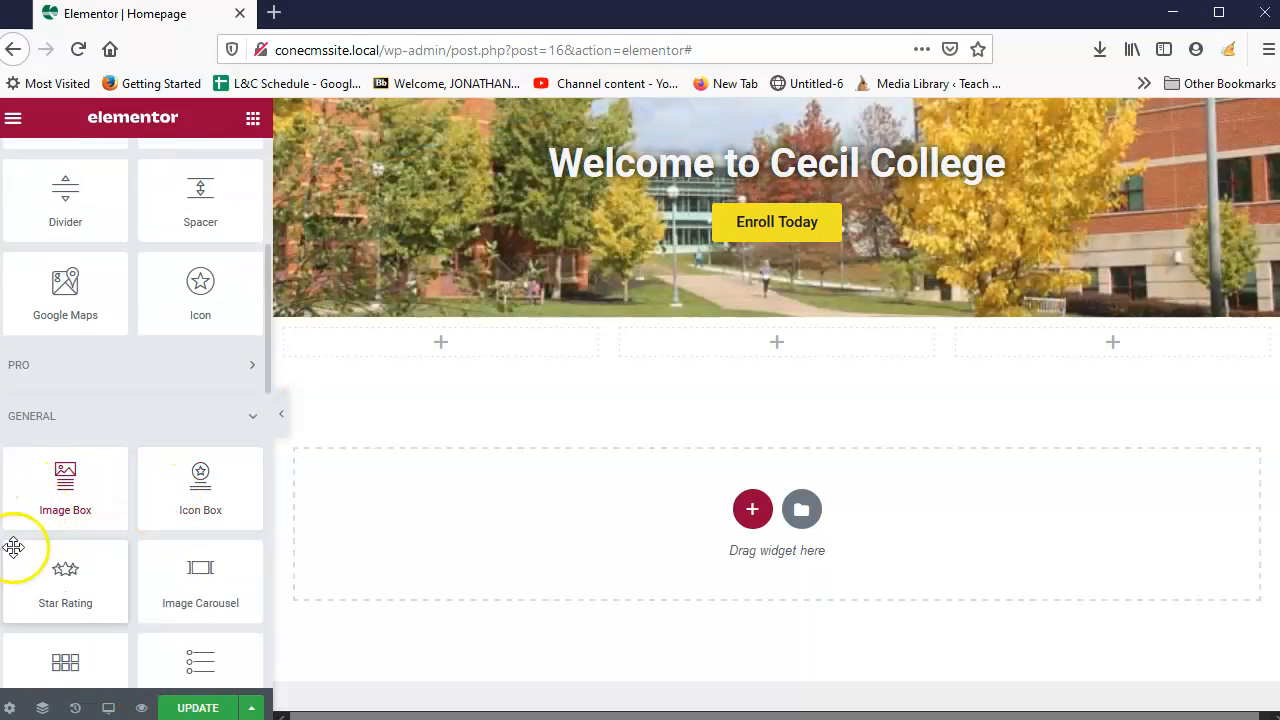
{"action": "left_click_drag", "start_coordinate": [70, 495], "coordinate": [457, 349]}
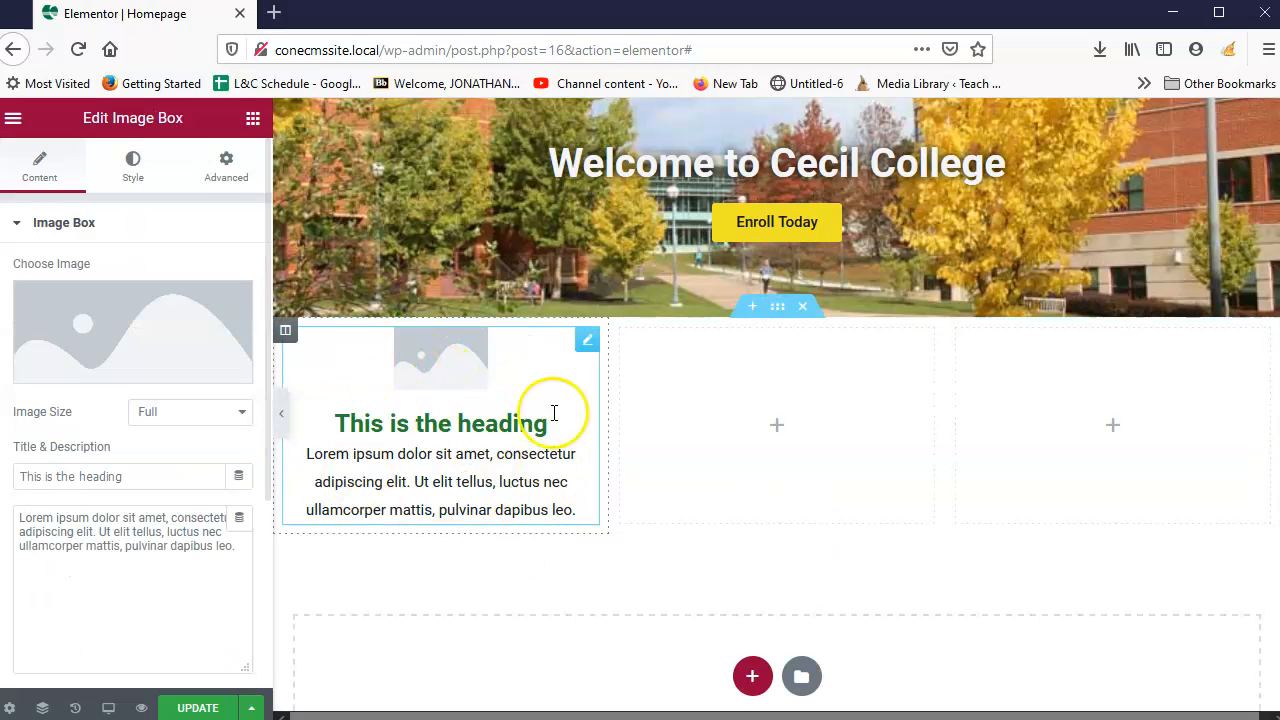
{"action": "left_click", "coordinate": [464, 589]}
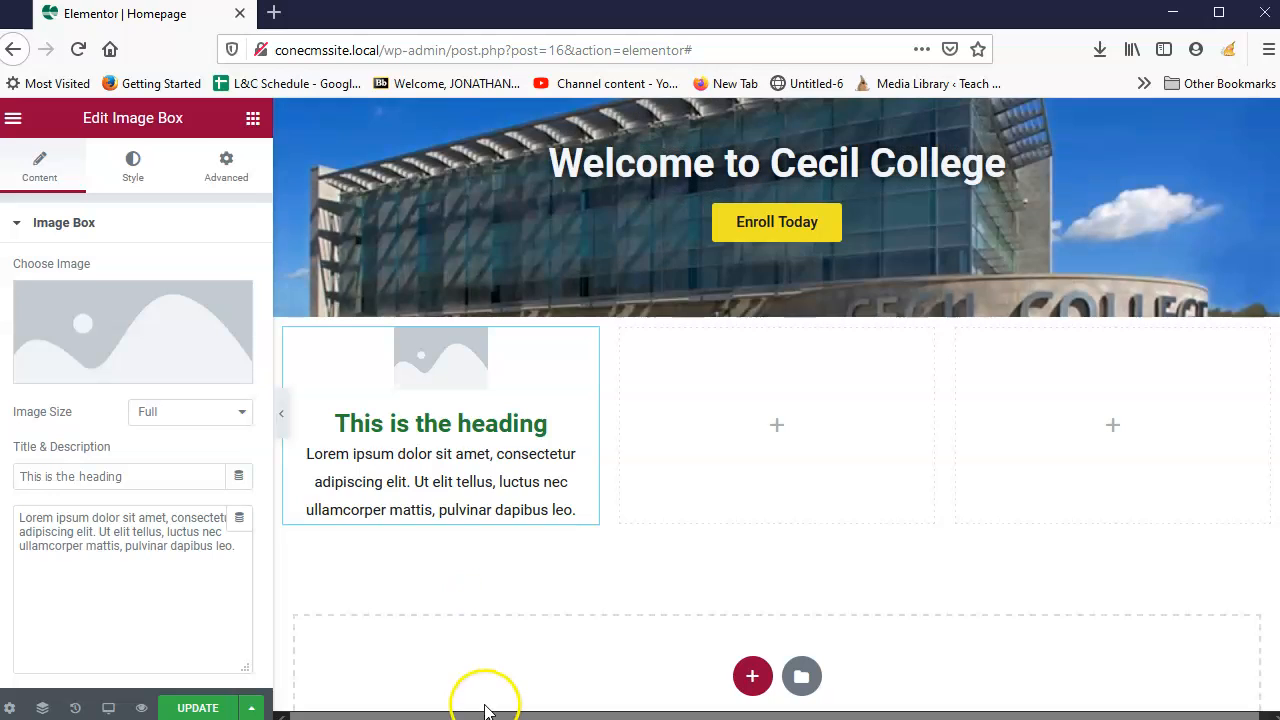
{"action": "left_click", "coordinate": [444, 575]}
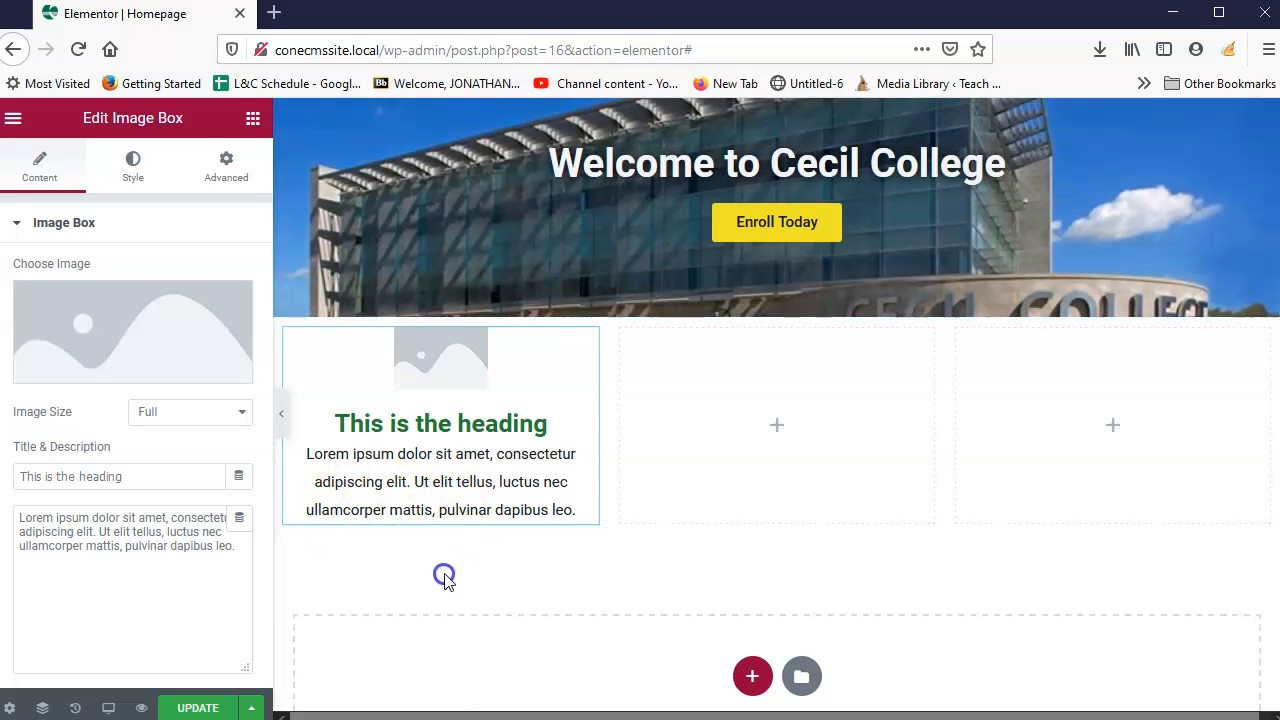
Step: Add Image Box widgets to the second and third columns
{"action": "left_click", "coordinate": [252, 120]}
{"action": "scroll", "coordinate": [44, 458], "scroll_direction": "down", "scroll_amount": 5}
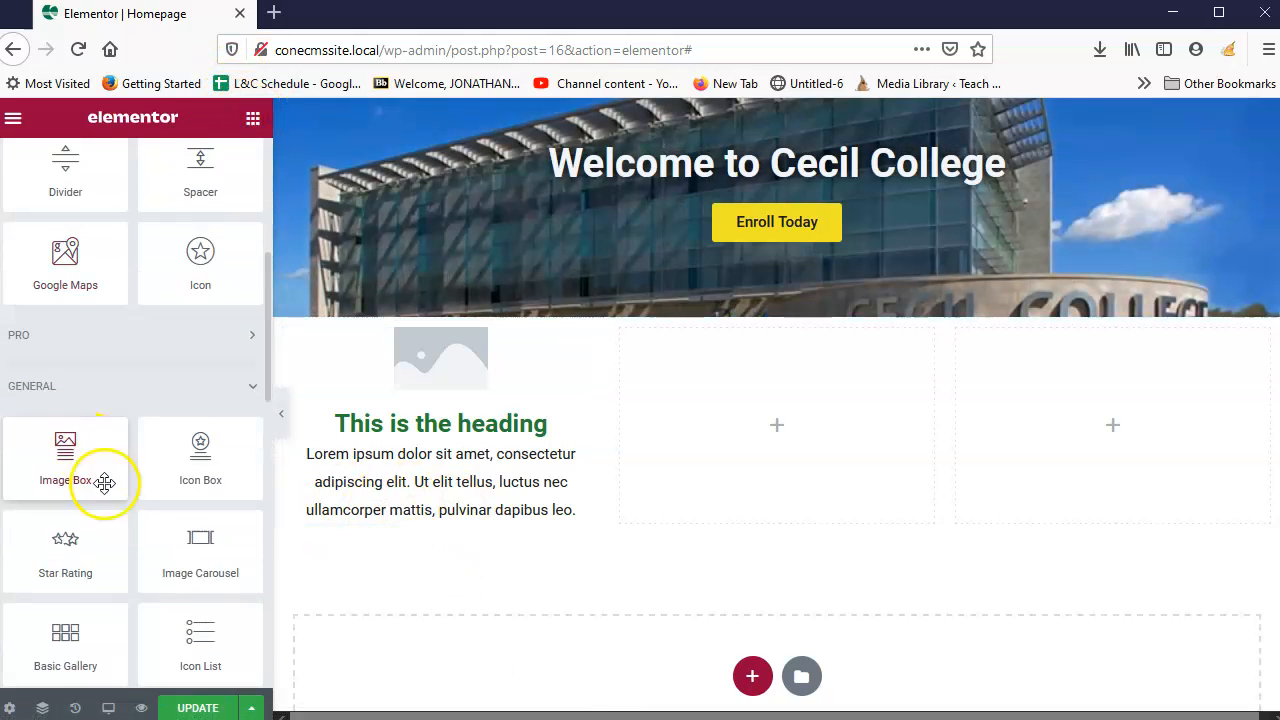
{"action": "left_click_drag", "start_coordinate": [71, 463], "coordinate": [808, 420]}
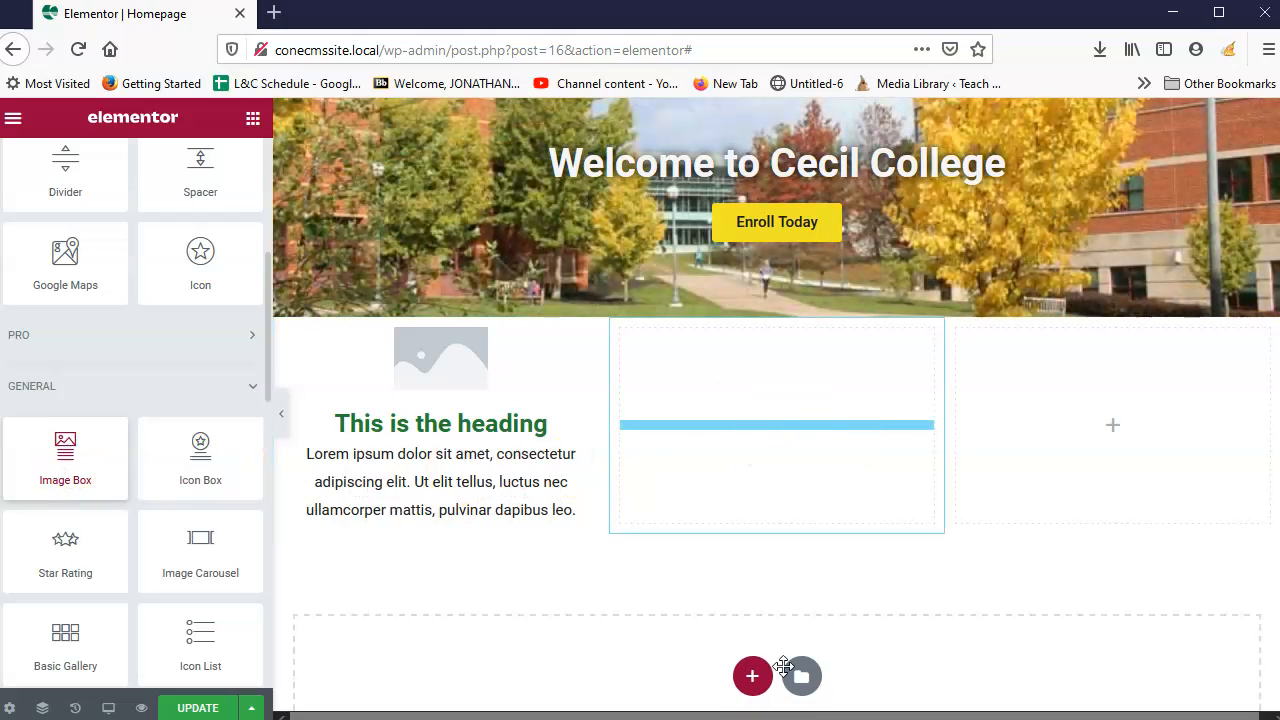
{"action": "left_click", "coordinate": [254, 119]}
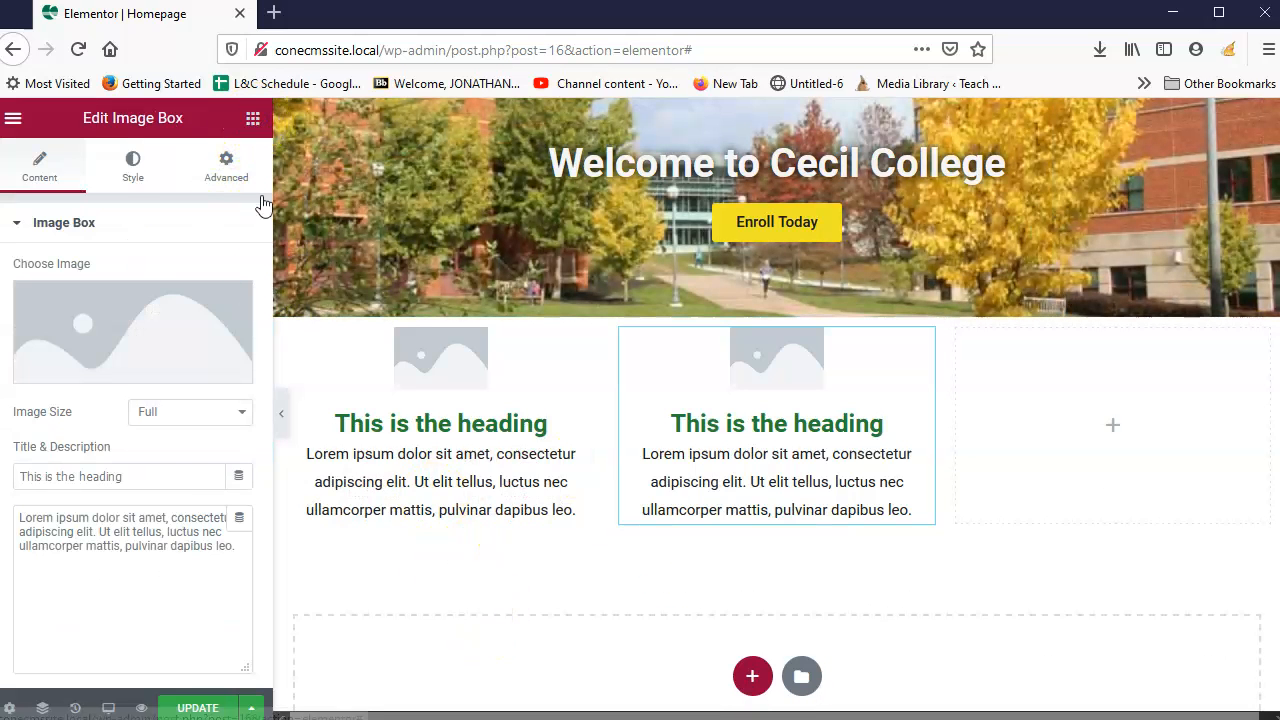
{"action": "scroll", "coordinate": [117, 567], "scroll_direction": "down", "scroll_amount": 2}
{"action": "scroll", "coordinate": [117, 567], "scroll_direction": "down", "scroll_amount": 3}
{"action": "left_click_drag", "start_coordinate": [86, 480], "coordinate": [1130, 473]}
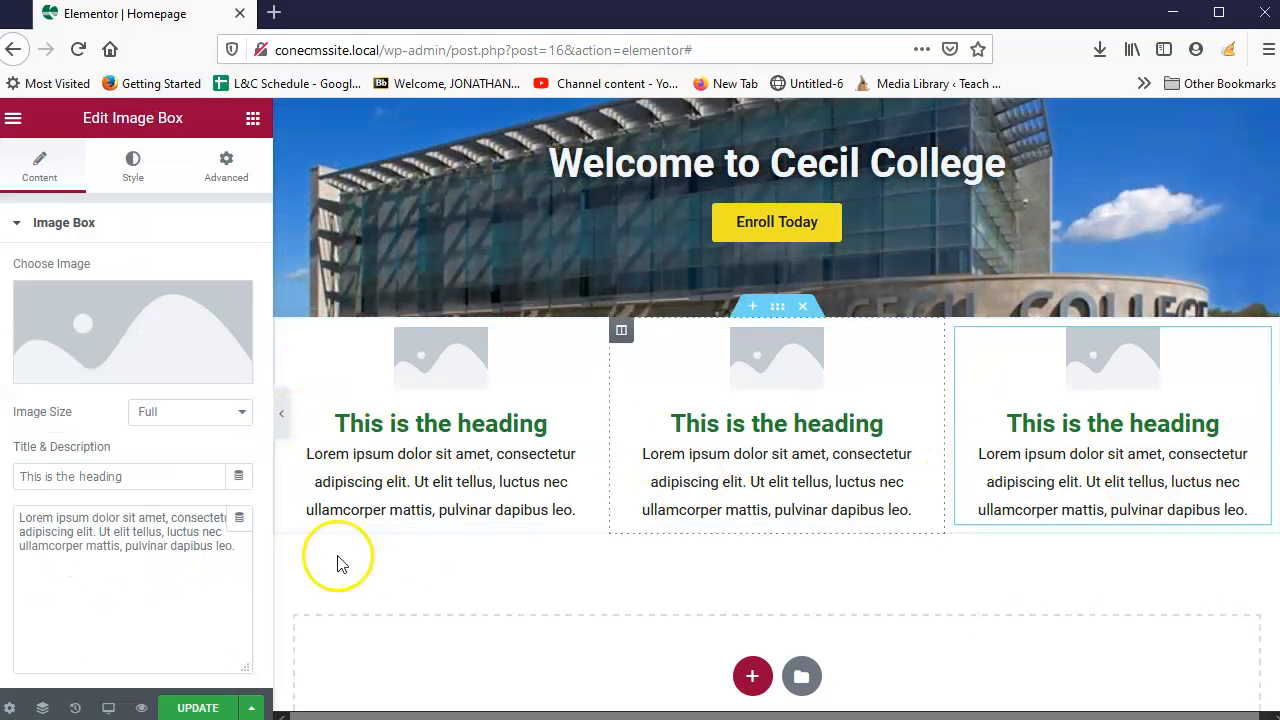
Step: Select the left image box and review its heading, description and Style settings
{"action": "left_click", "coordinate": [453, 393]}
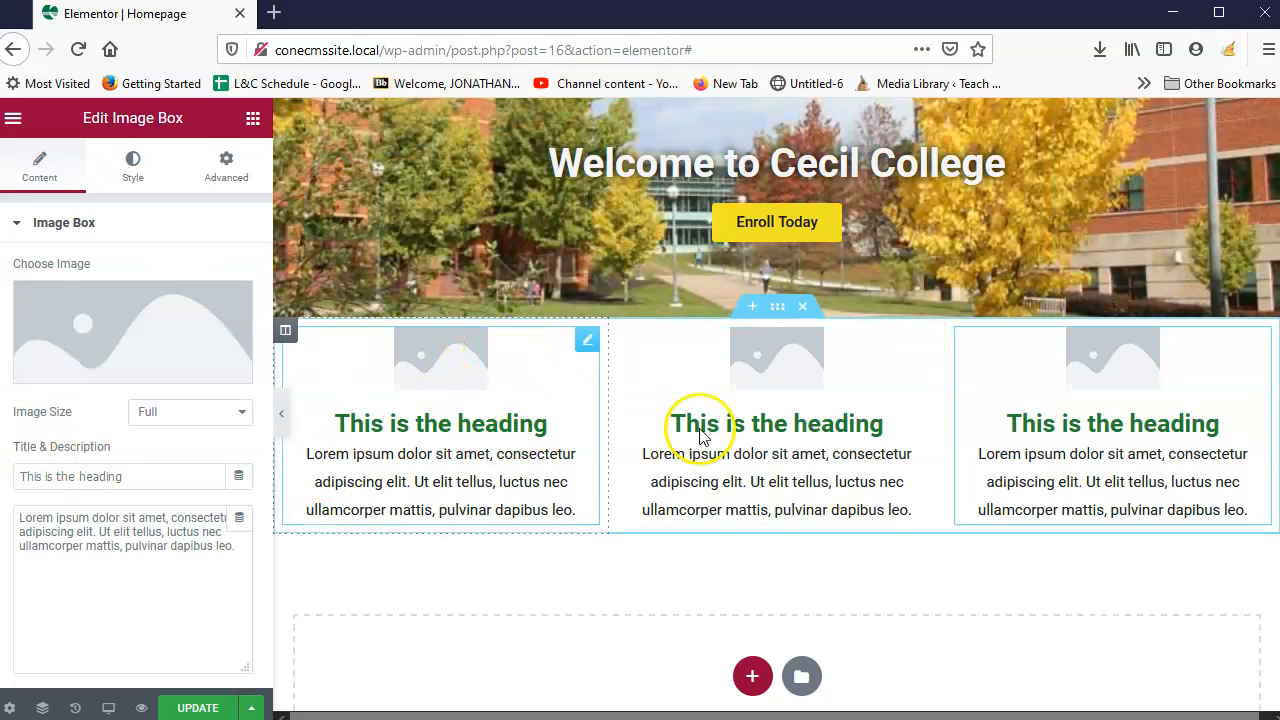
{"action": "scroll", "coordinate": [750, 570], "scroll_direction": "up", "scroll_amount": 3}
{"action": "scroll", "coordinate": [787, 602], "scroll_direction": "down", "scroll_amount": 4}
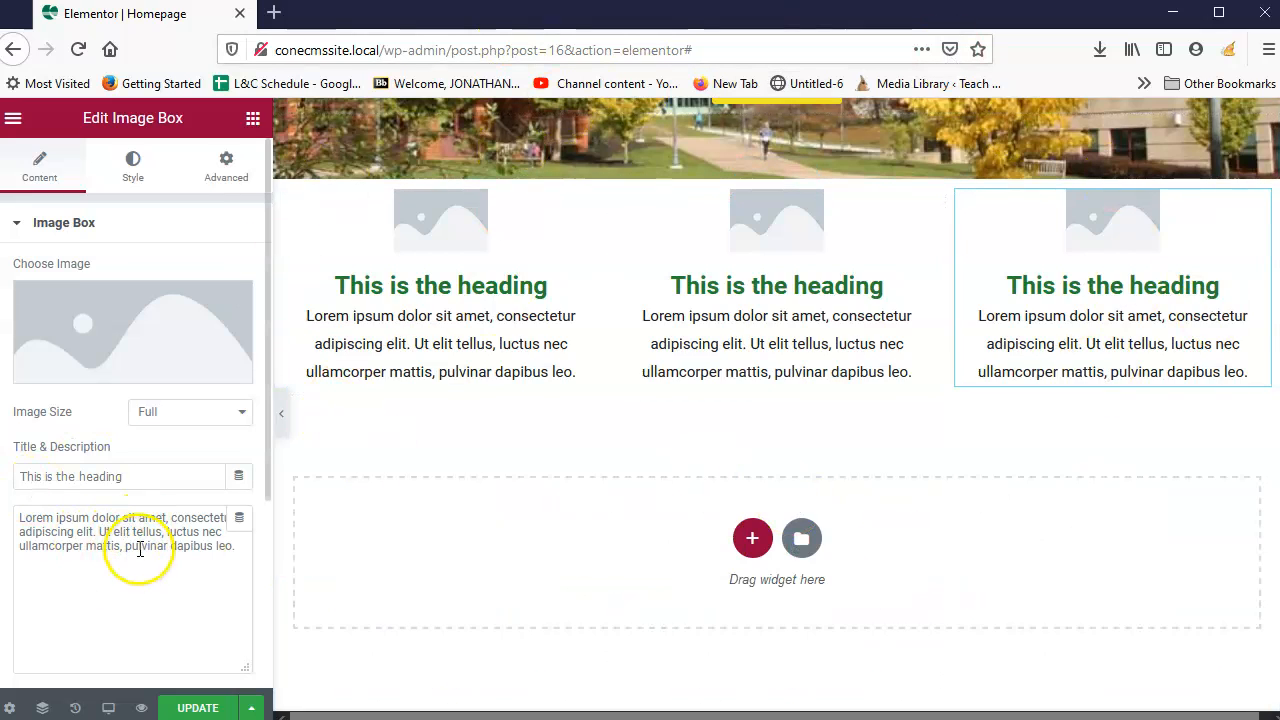
{"action": "triple_click", "coordinate": [246, 548]}
{"action": "triple_click", "coordinate": [137, 477]}
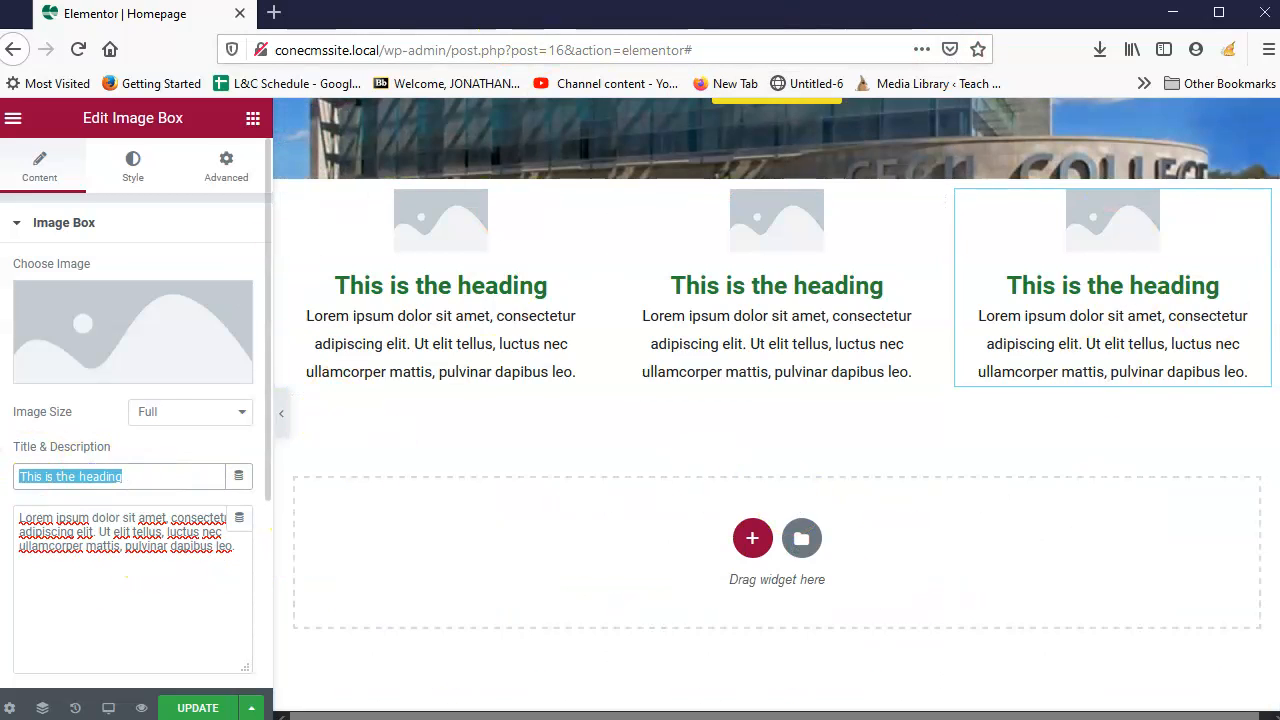
{"action": "mouse_move", "coordinate": [90, 308]}
{"action": "left_click", "coordinate": [131, 163]}
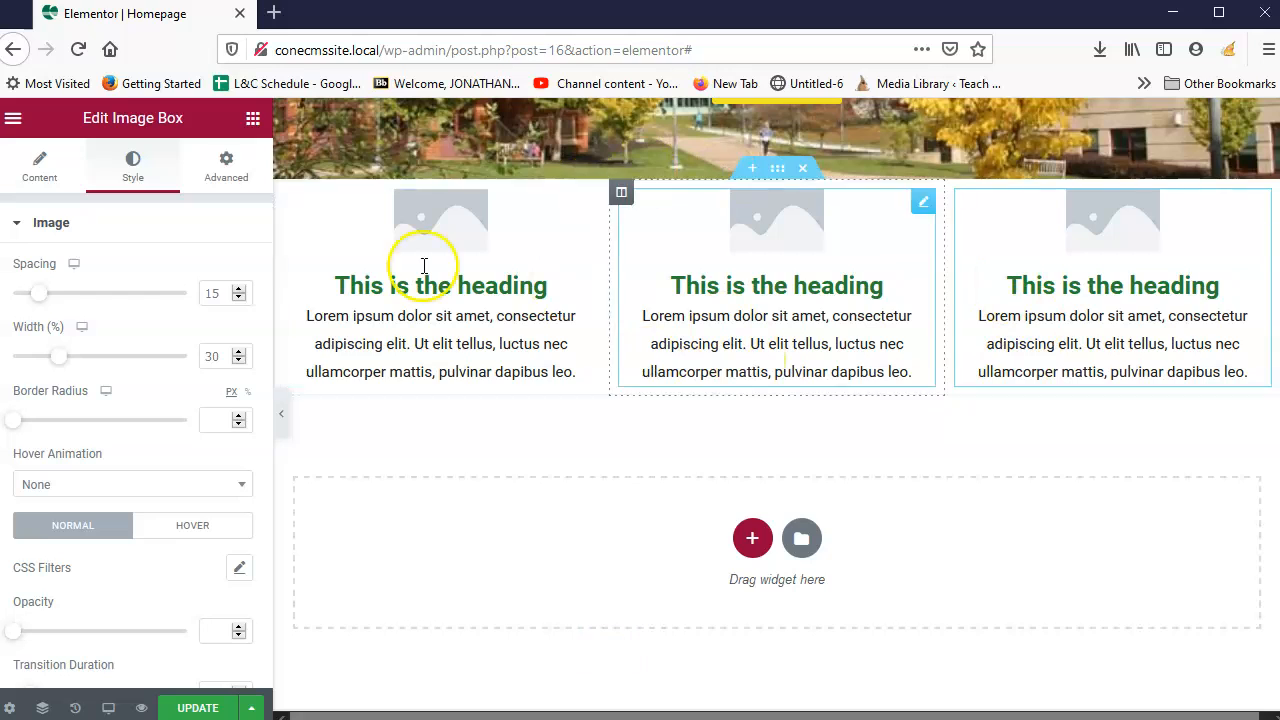
{"action": "left_click", "coordinate": [40, 168]}
{"action": "scroll", "coordinate": [866, 420], "scroll_direction": "up", "scroll_amount": 5}
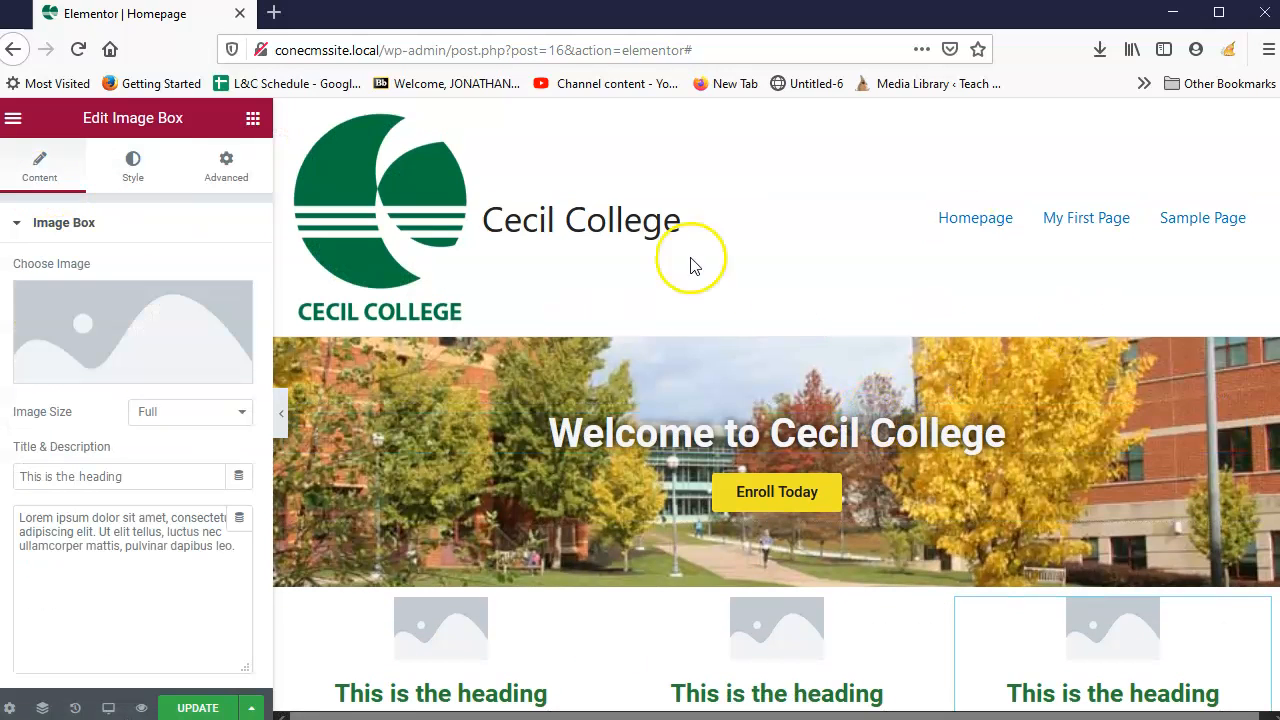
{"action": "scroll", "coordinate": [750, 597], "scroll_direction": "down", "scroll_amount": 2}
Step: Select the middle image box, then start a new section in the empty area below
{"action": "left_click", "coordinate": [782, 495]}
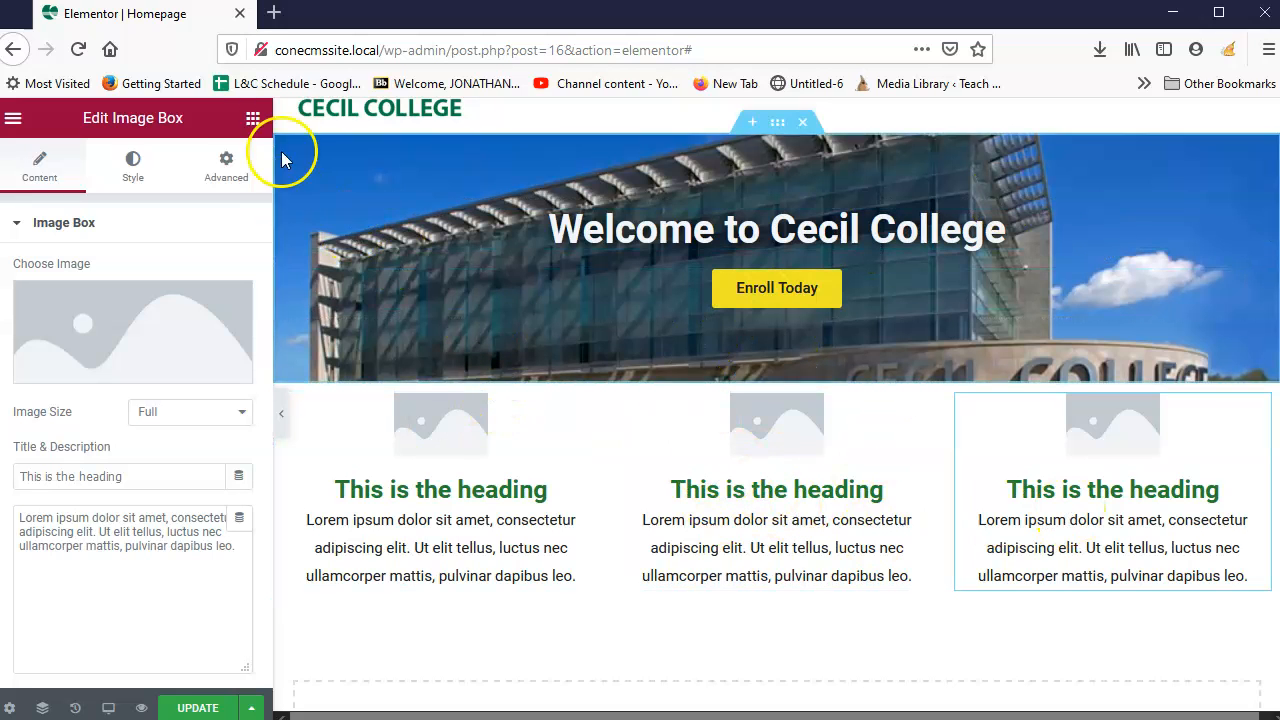
{"action": "scroll", "coordinate": [932, 465], "scroll_direction": "down", "scroll_amount": 3}
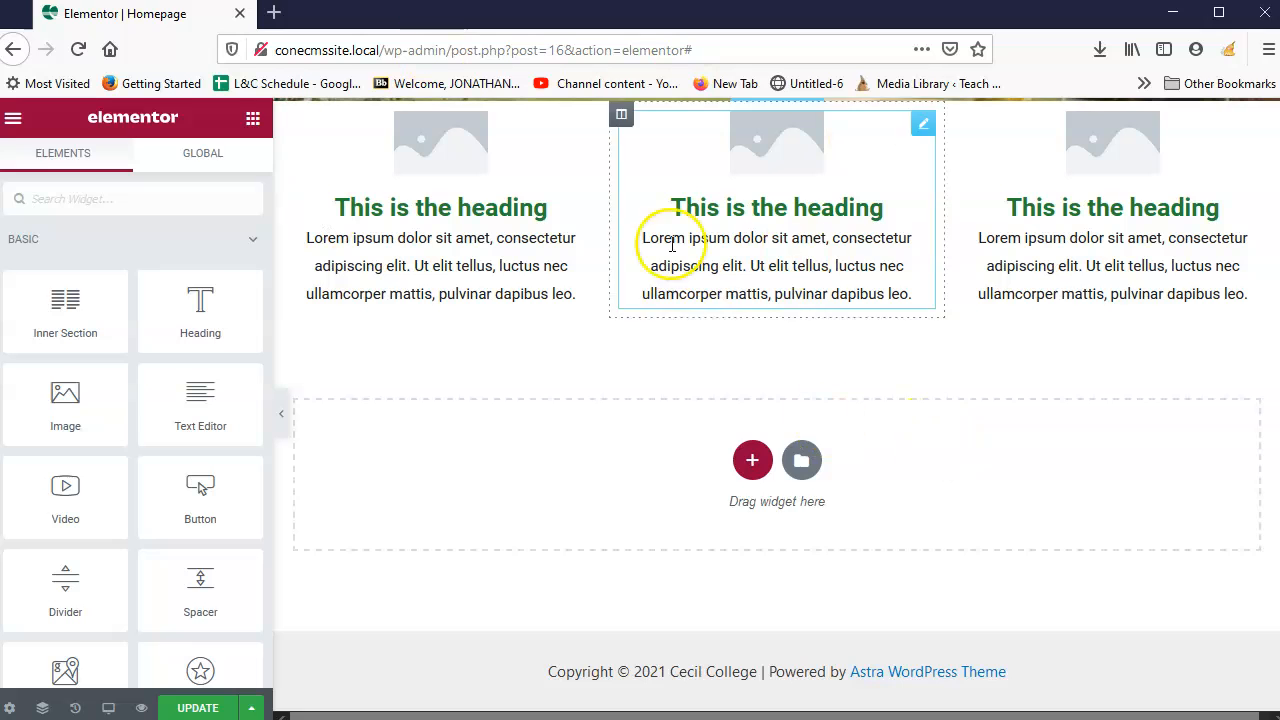
{"action": "scroll", "coordinate": [786, 414], "scroll_direction": "up", "scroll_amount": 4}
{"action": "scroll", "coordinate": [777, 400], "scroll_direction": "down", "scroll_amount": 4}
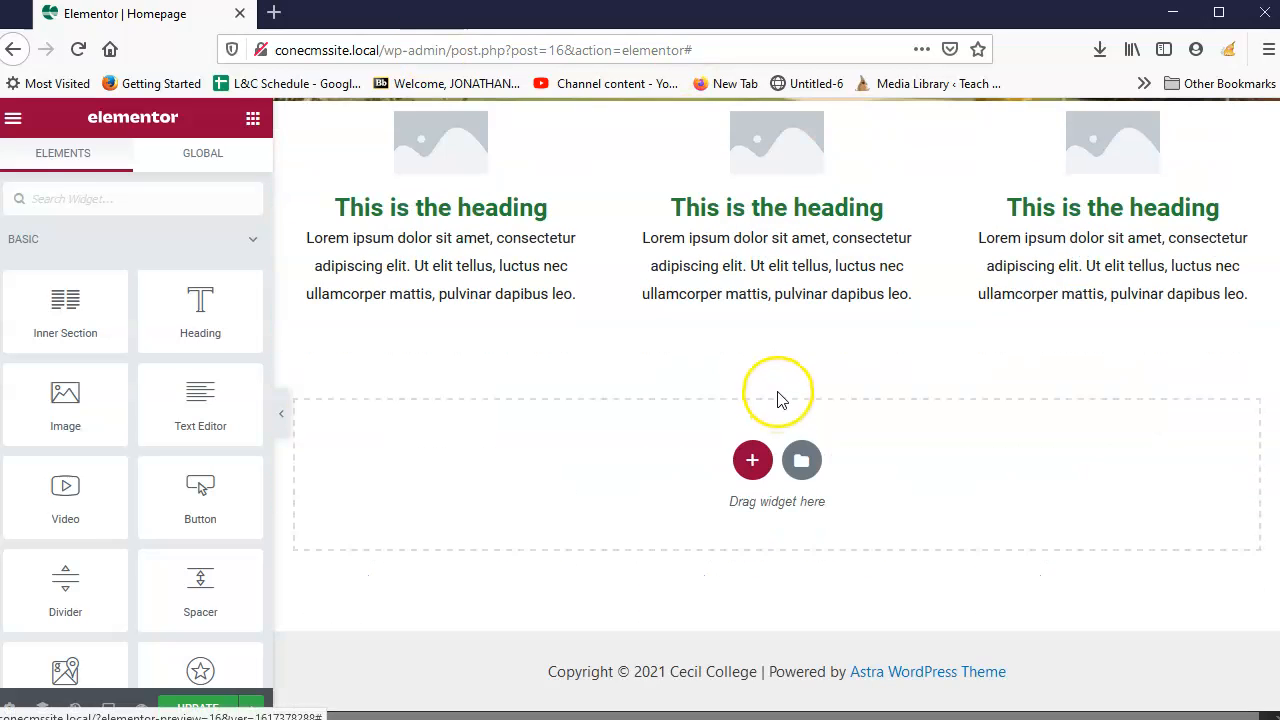
{"action": "left_click", "coordinate": [752, 459]}
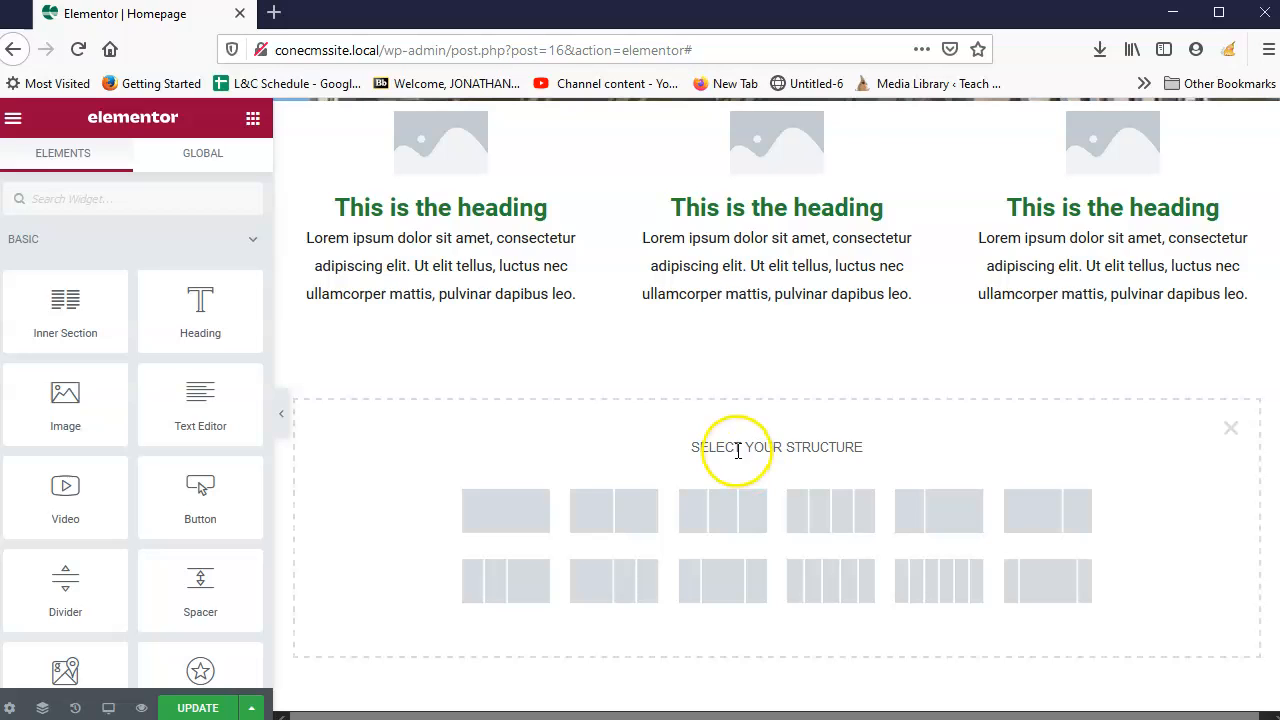
Step: Add a 33/66 two-column section, stretched, with Full Width content width
{"action": "left_click", "coordinate": [924, 510]}
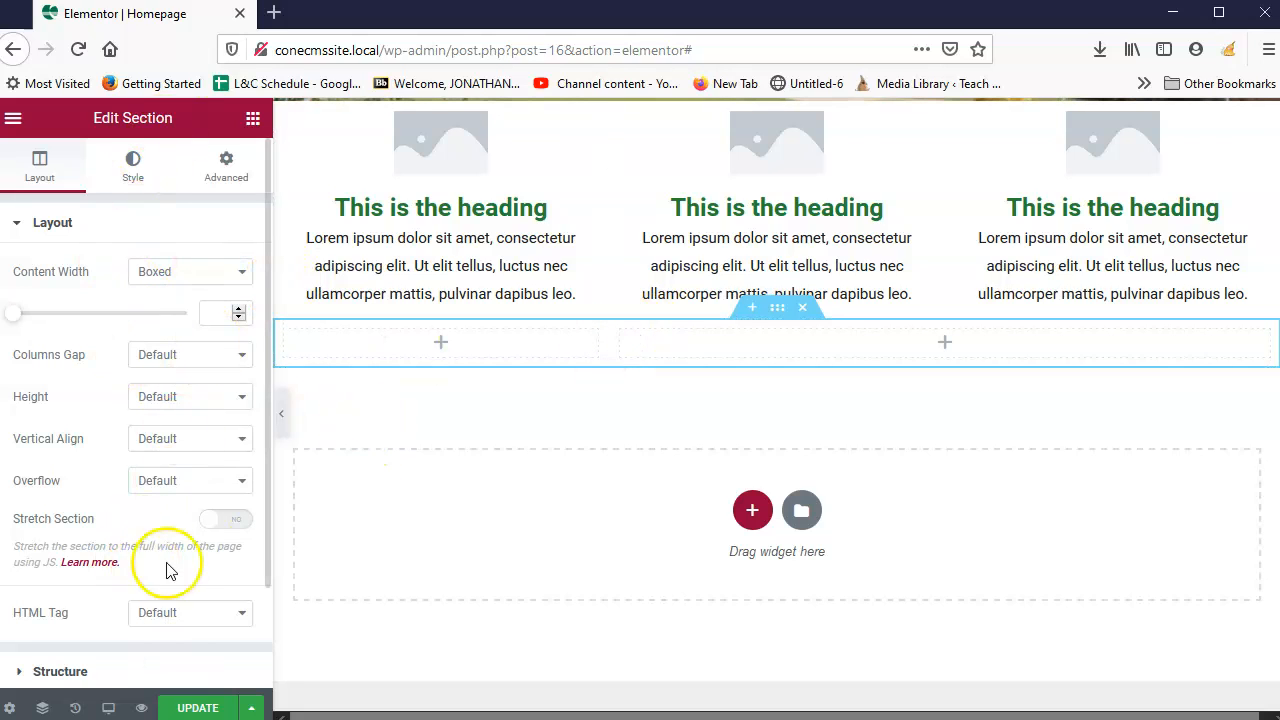
{"action": "left_click", "coordinate": [229, 521]}
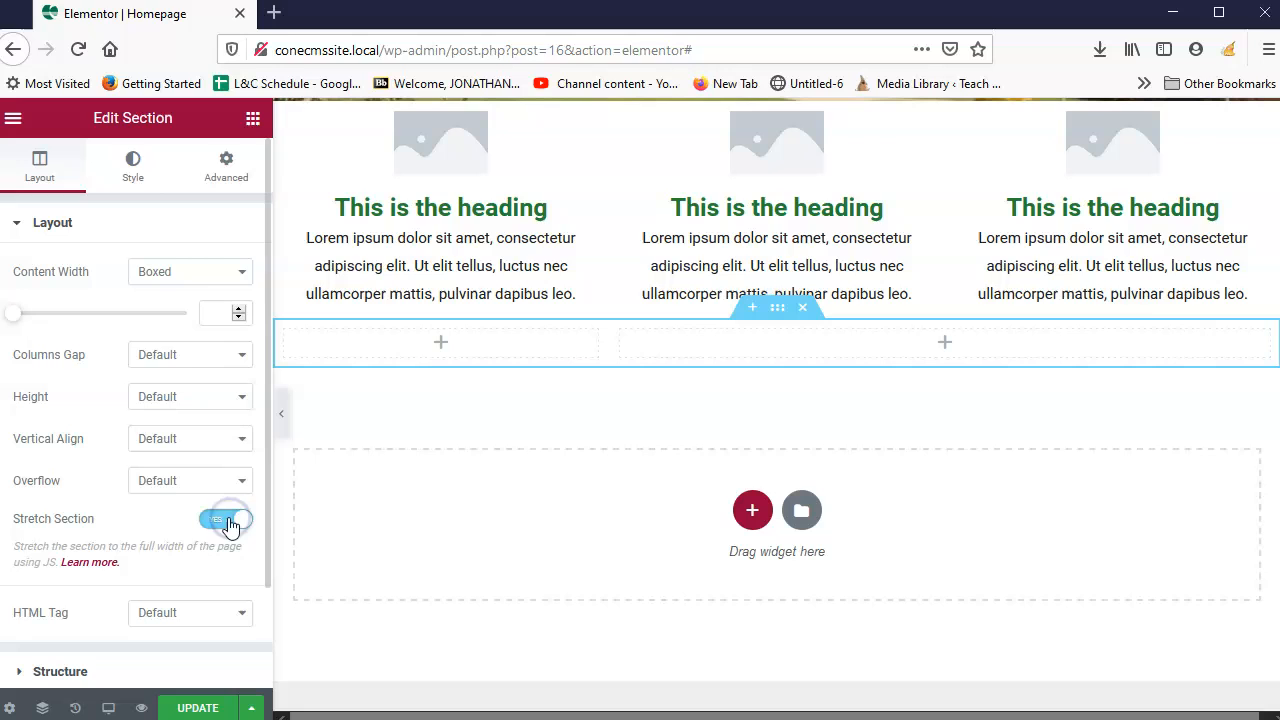
{"action": "left_click", "coordinate": [228, 276]}
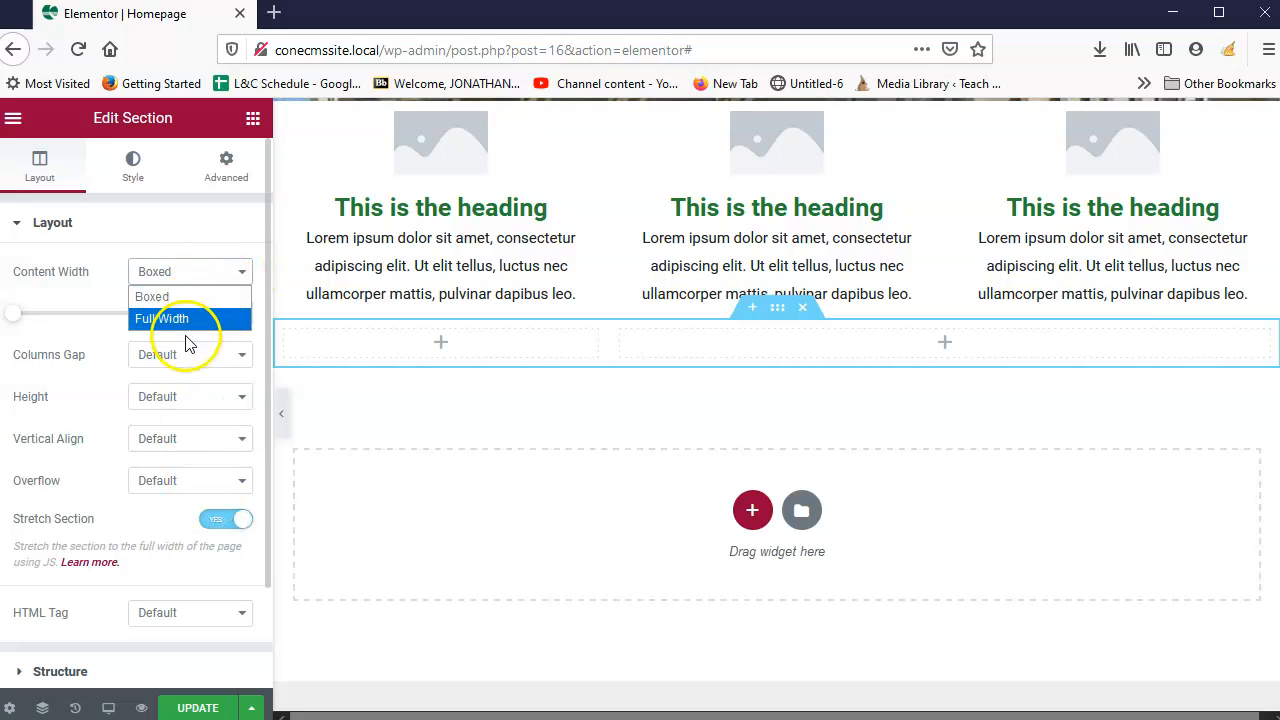
{"action": "left_click", "coordinate": [189, 230]}
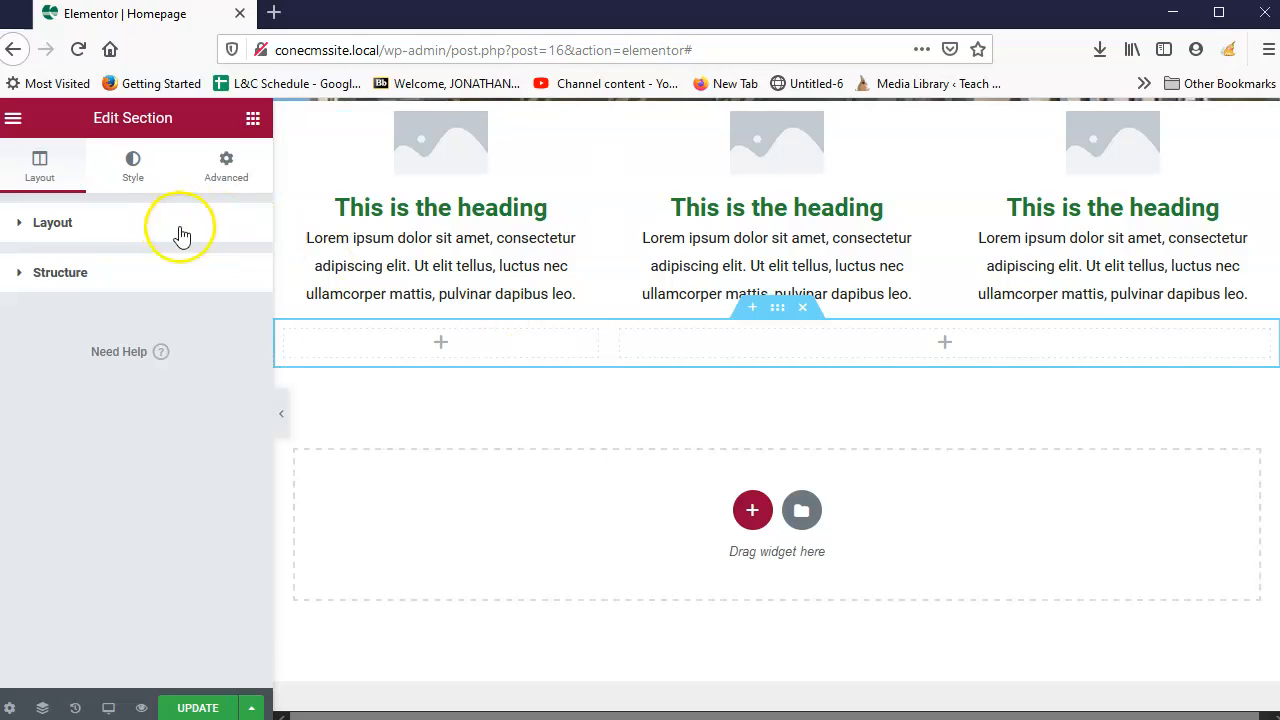
{"action": "left_click", "coordinate": [178, 230]}
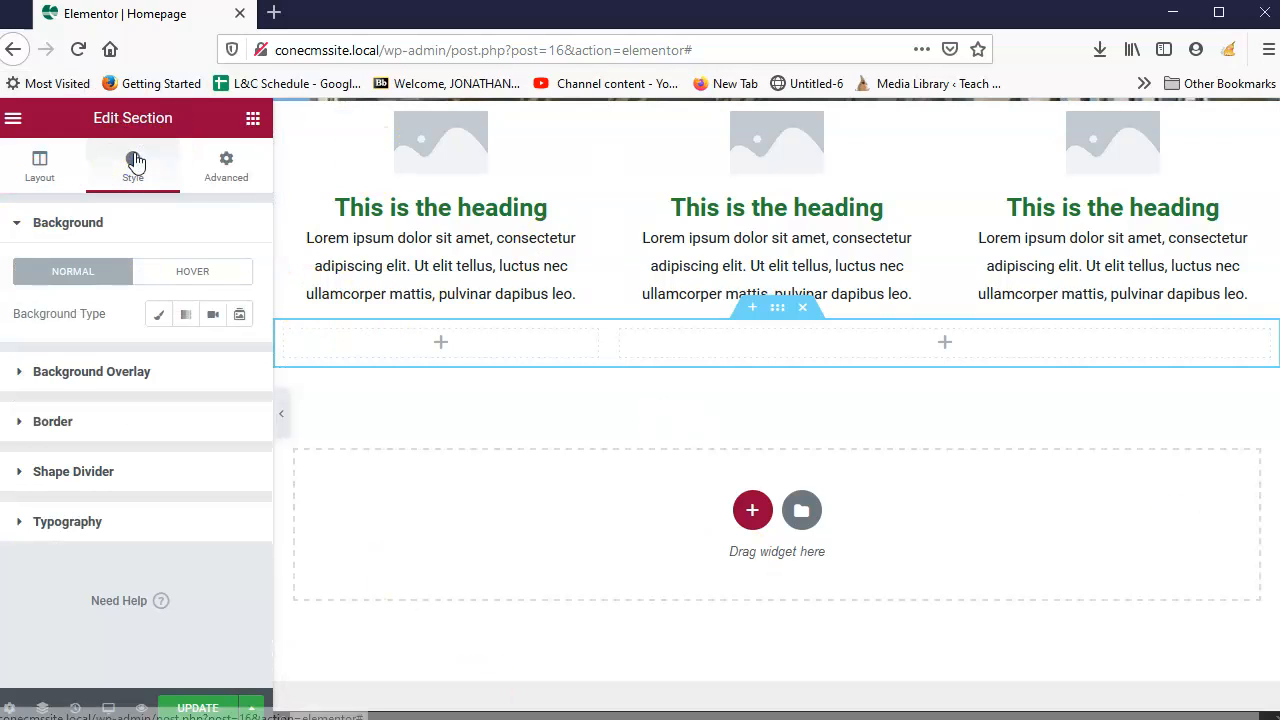
Step: Give the new section a Classic background using the Primary global green colour
{"action": "left_click", "coordinate": [160, 316]}
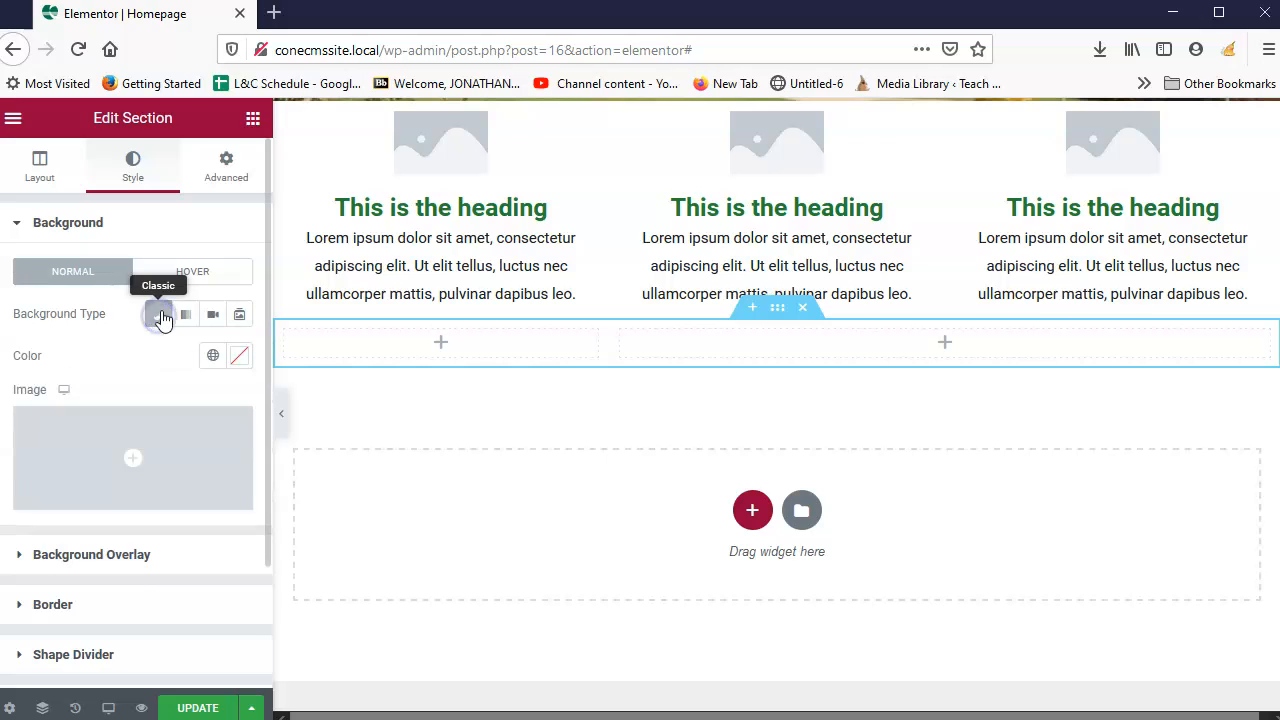
{"action": "left_click", "coordinate": [210, 358]}
{"action": "left_click", "coordinate": [40, 446]}
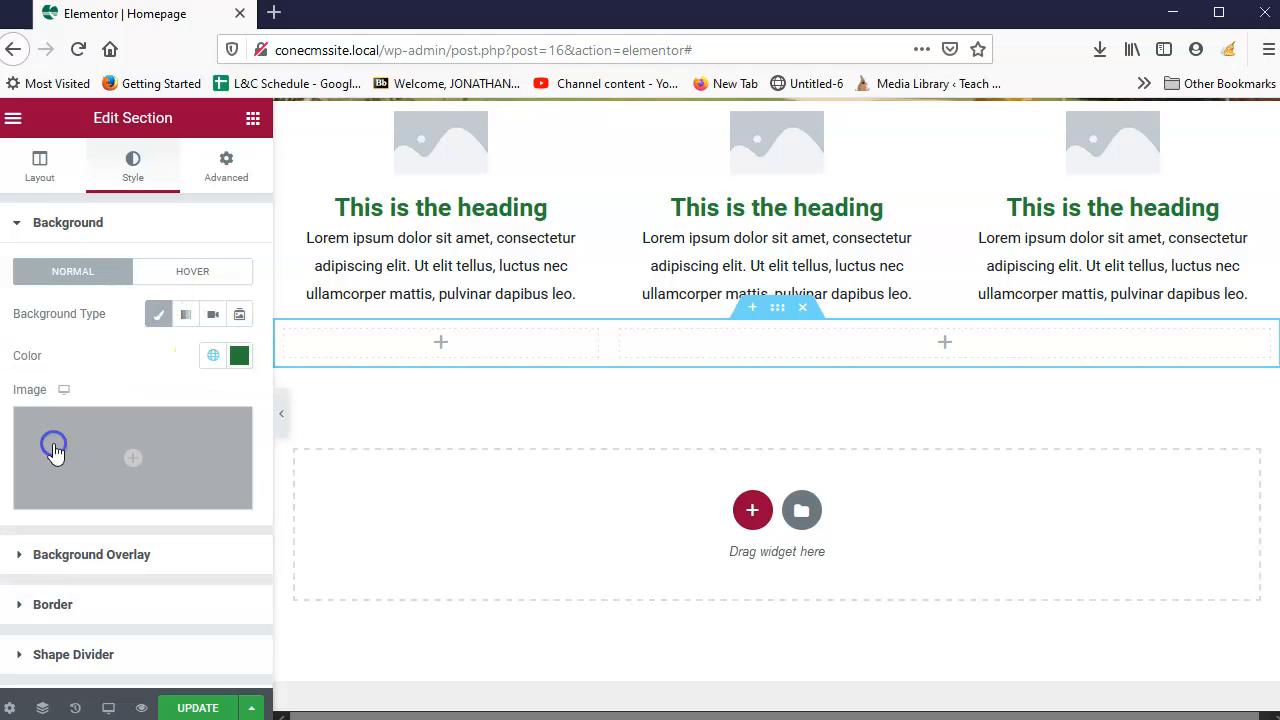
{"action": "scroll", "coordinate": [640, 520], "scroll_direction": "up", "scroll_amount": 5}
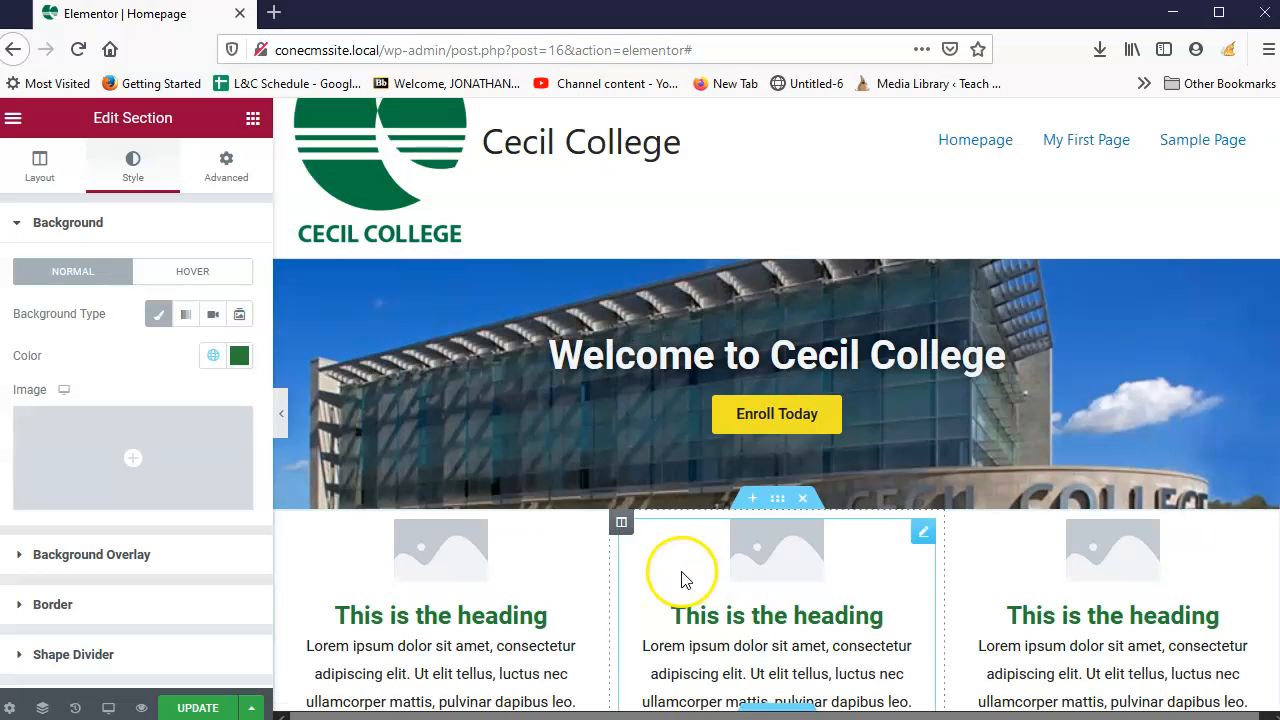
{"action": "scroll", "coordinate": [679, 565], "scroll_direction": "down", "scroll_amount": 3}
{"action": "scroll", "coordinate": [560, 410], "scroll_direction": "down", "scroll_amount": 3}
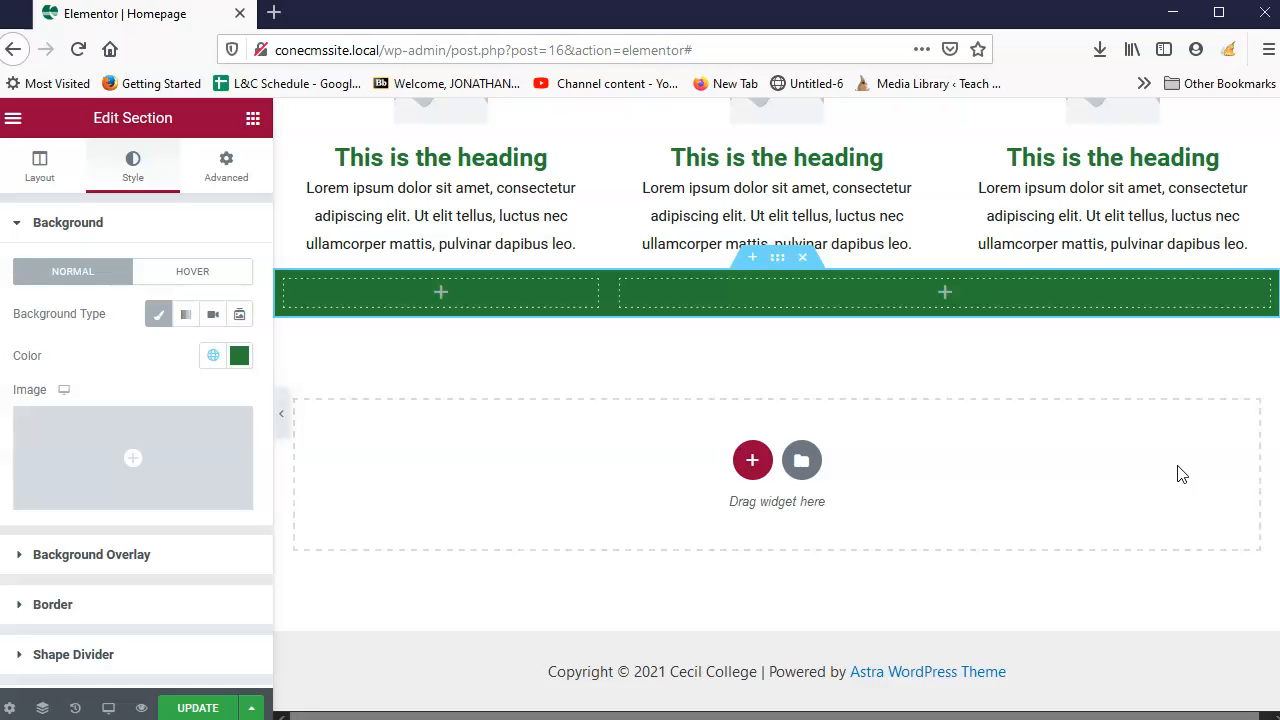
Step: Drag a Testimonial widget from General into the green section's narrow left column
{"action": "left_click", "coordinate": [253, 119]}
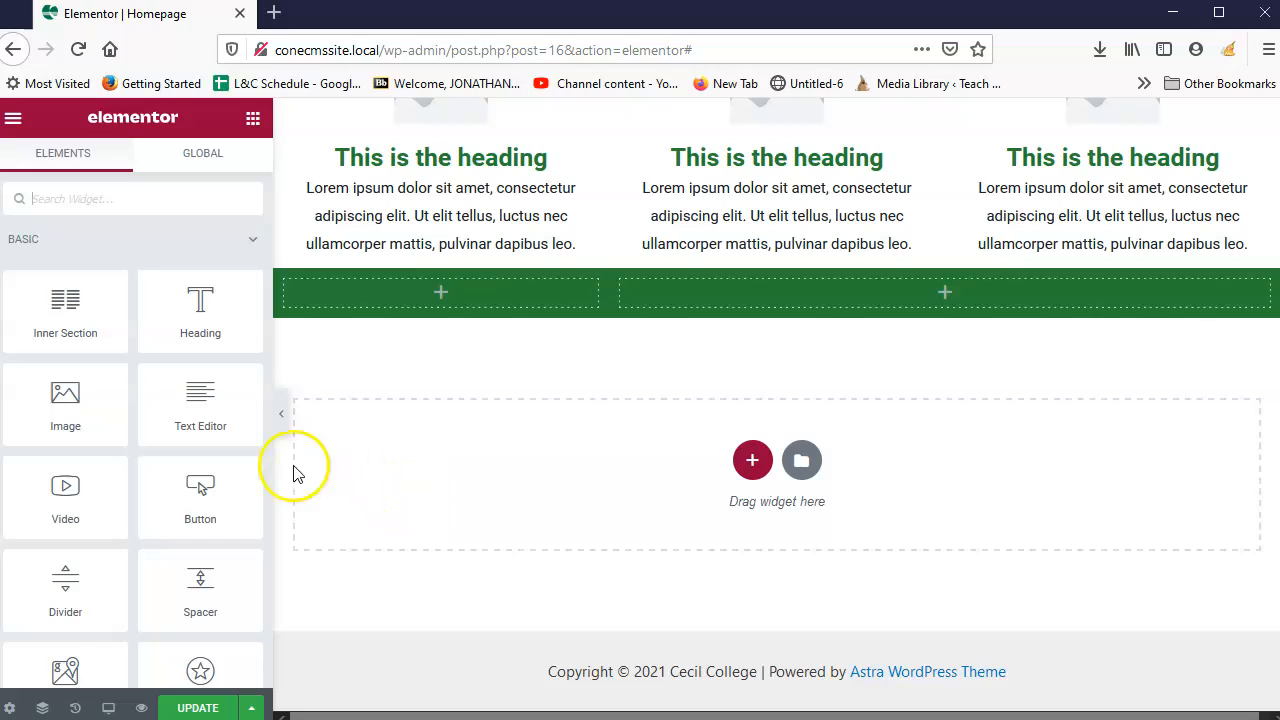
{"action": "scroll", "coordinate": [200, 458], "scroll_direction": "down", "scroll_amount": 2}
{"action": "scroll", "coordinate": [200, 458], "scroll_direction": "down", "scroll_amount": 5}
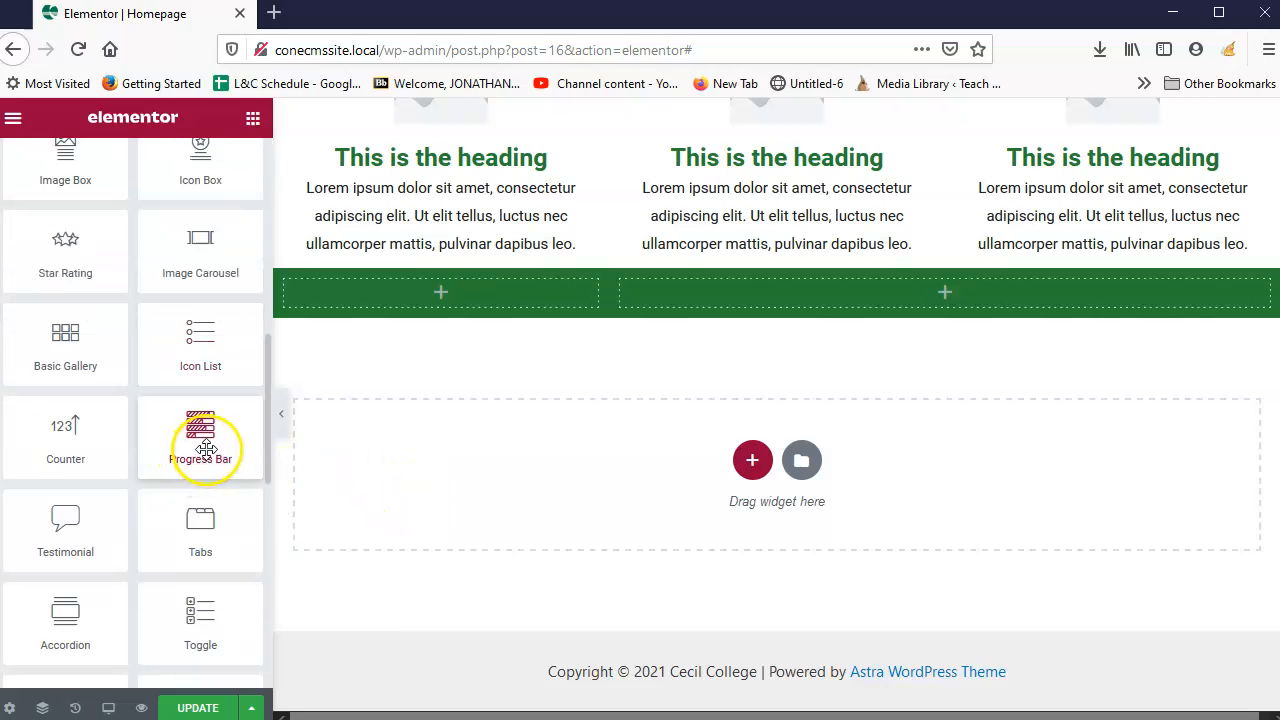
{"action": "left_click_drag", "start_coordinate": [36, 556], "coordinate": [484, 296]}
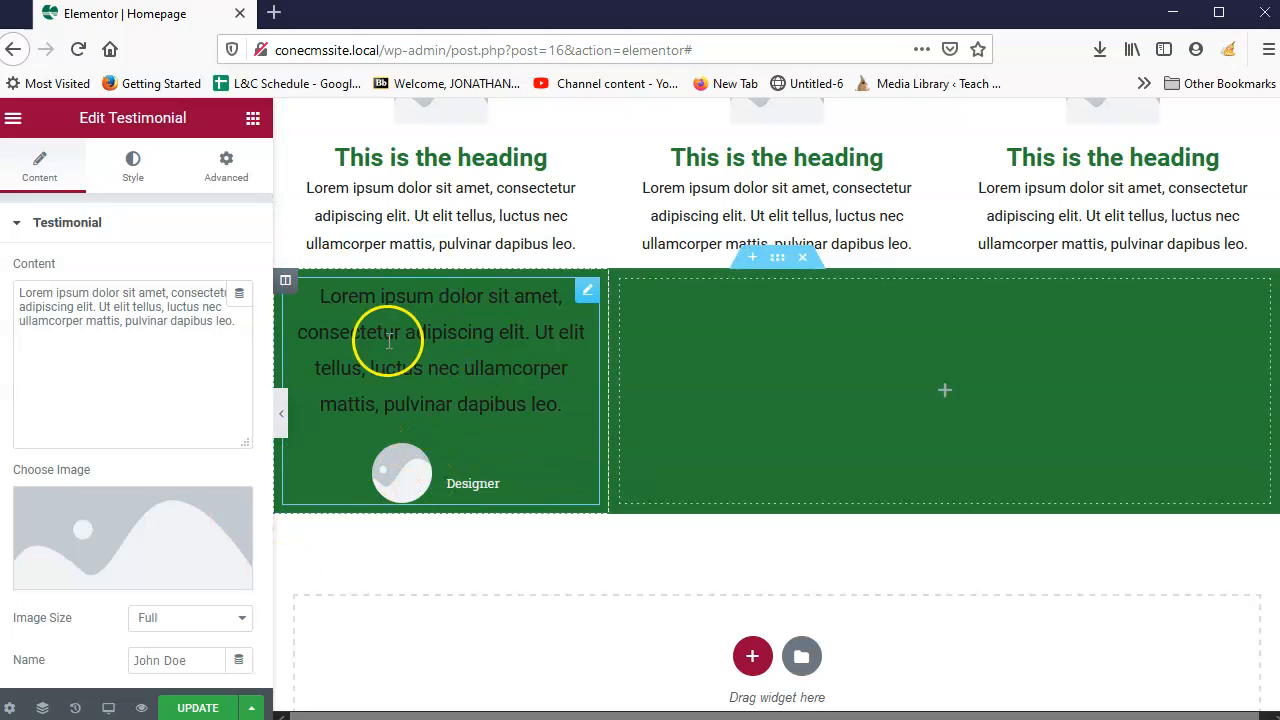
Step: Replace the testimonial's placeholder quote with 'I just work here'
{"action": "left_click", "coordinate": [240, 322]}
{"action": "key", "text": "ctrl+a"}
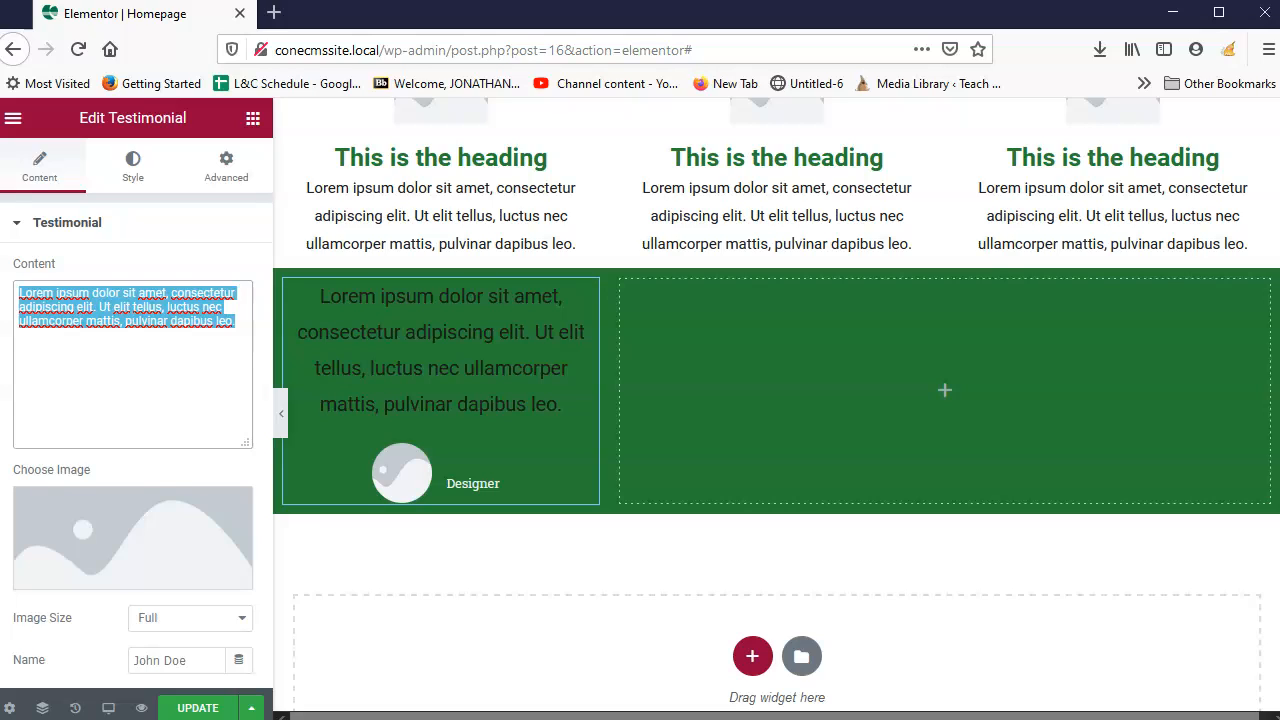
{"action": "type", "text": "I just work here"}
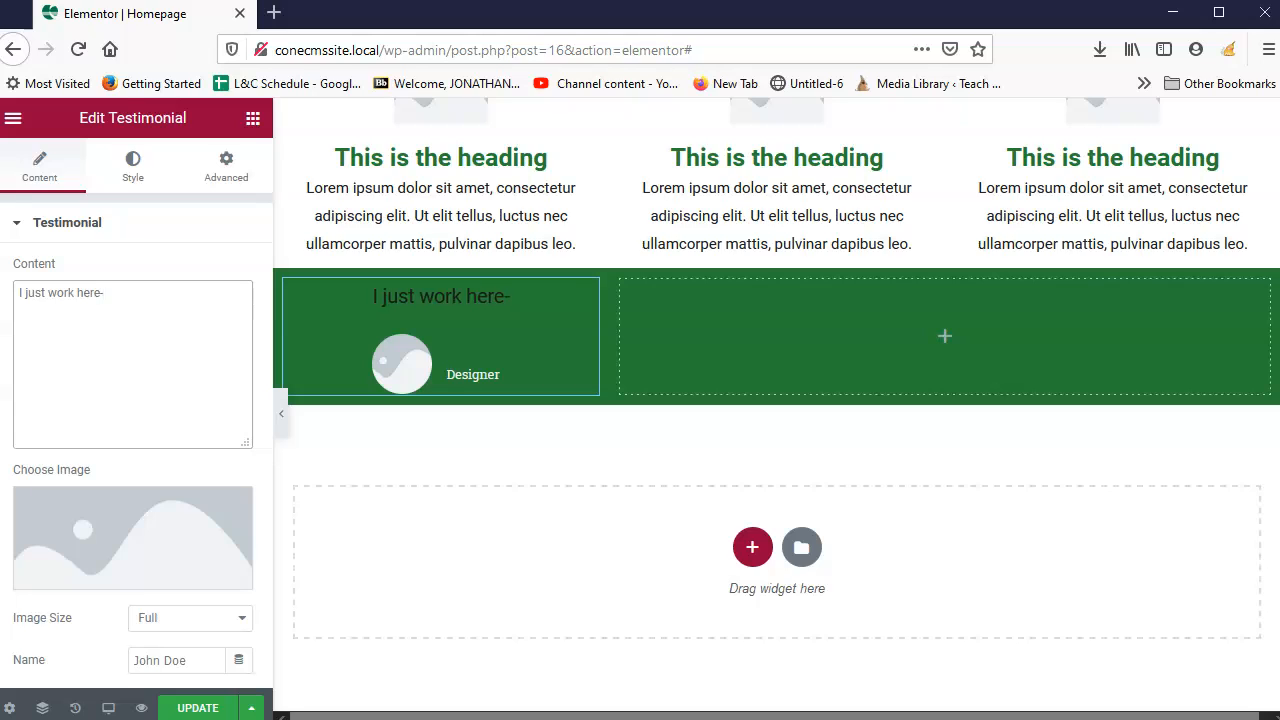
{"action": "scroll", "coordinate": [200, 466], "scroll_direction": "down", "scroll_amount": 3}
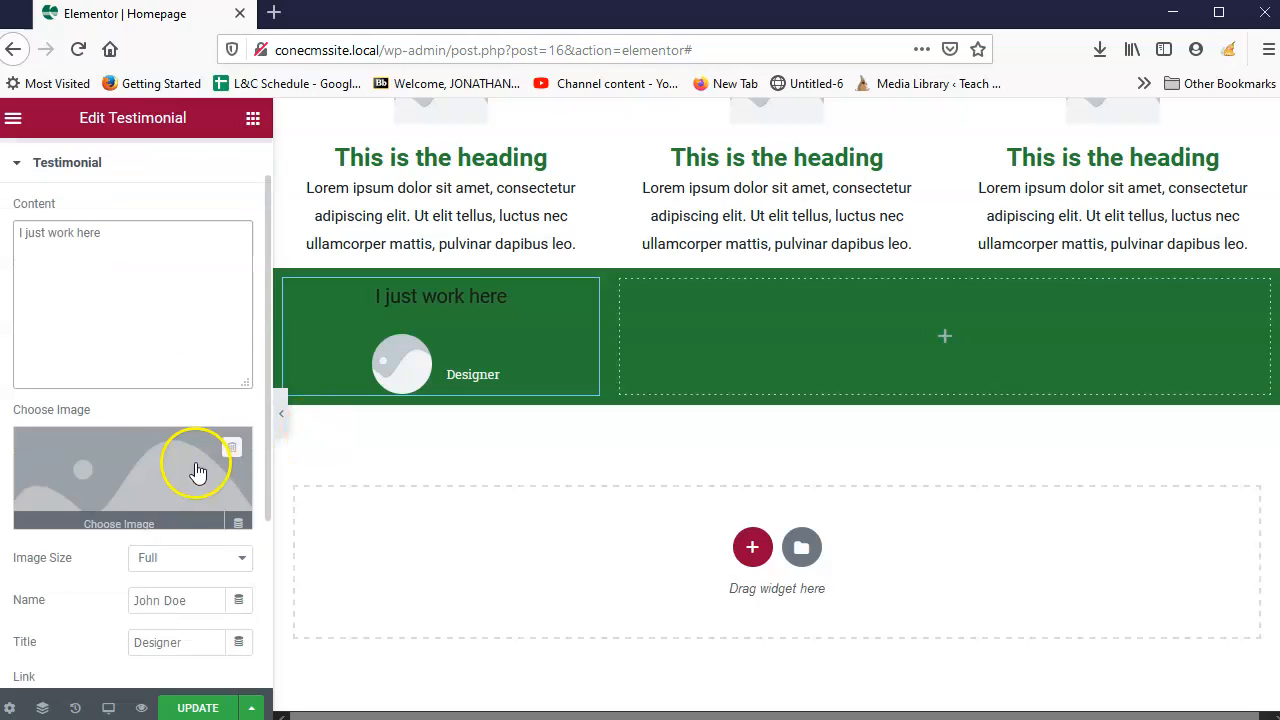
Step: Enter the person's name and change the title from Designer to professor
{"action": "left_click", "coordinate": [150, 500]}
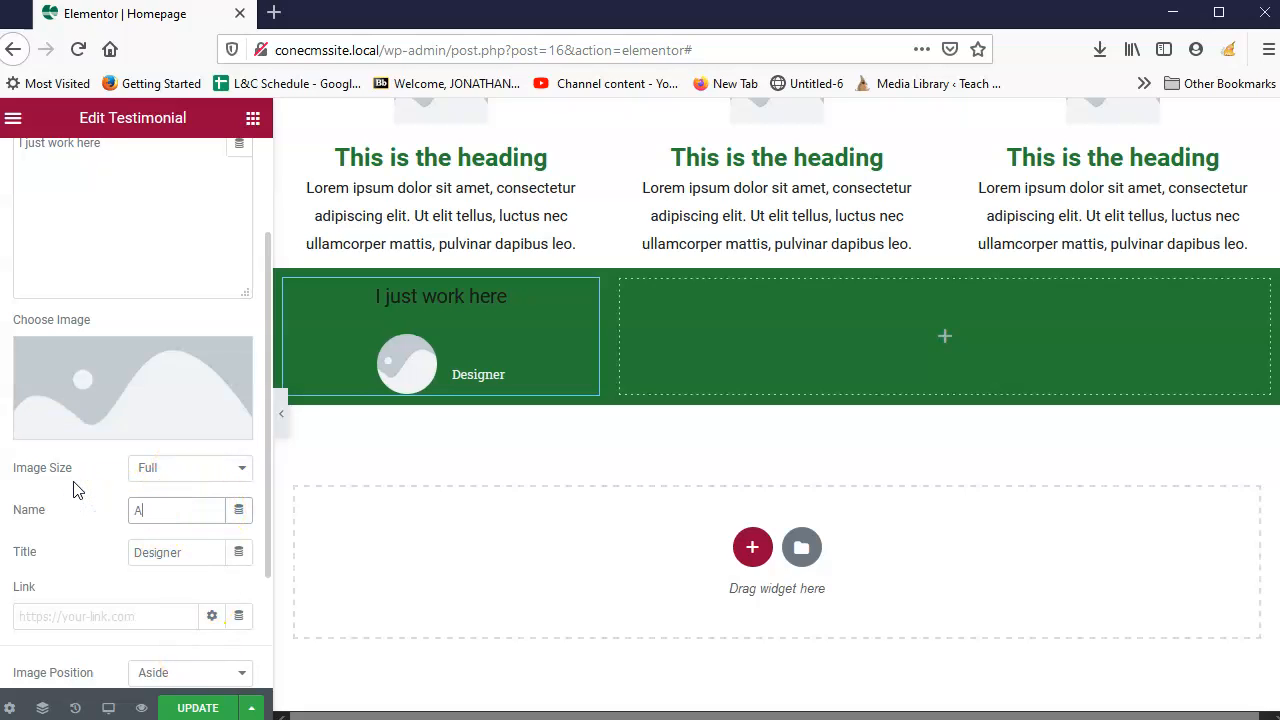
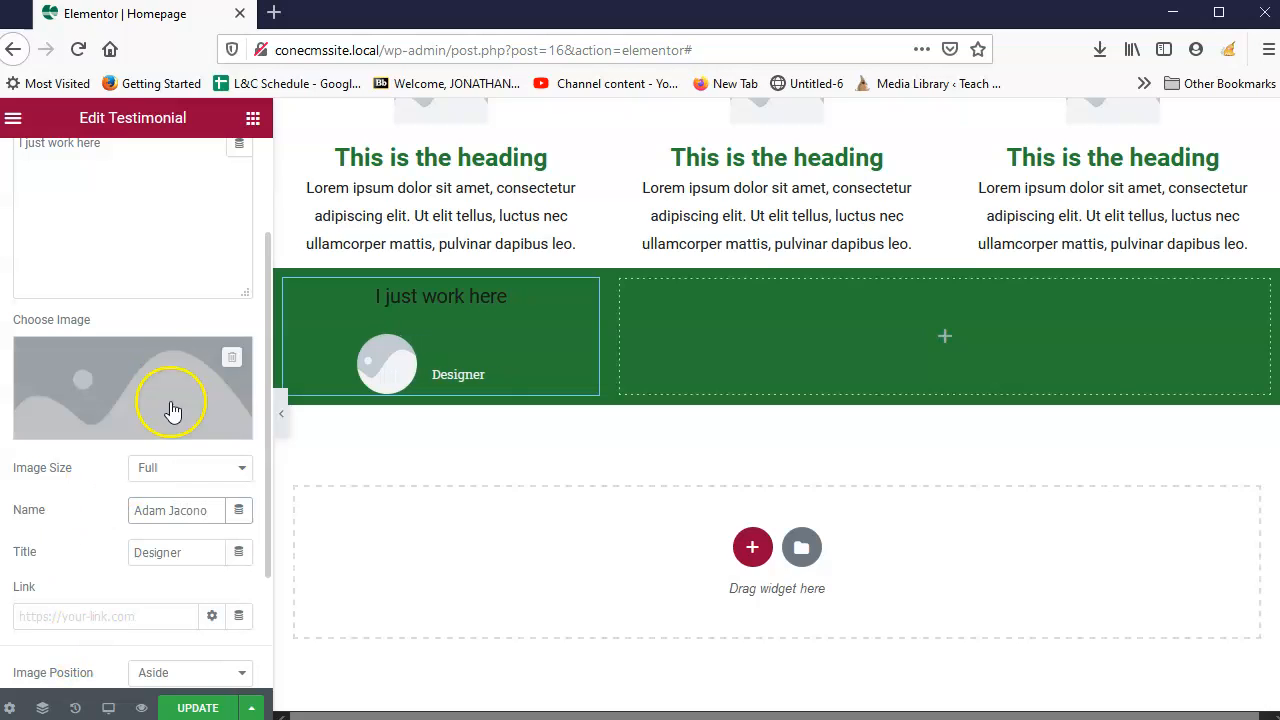
{"action": "double_click", "coordinate": [200, 552]}
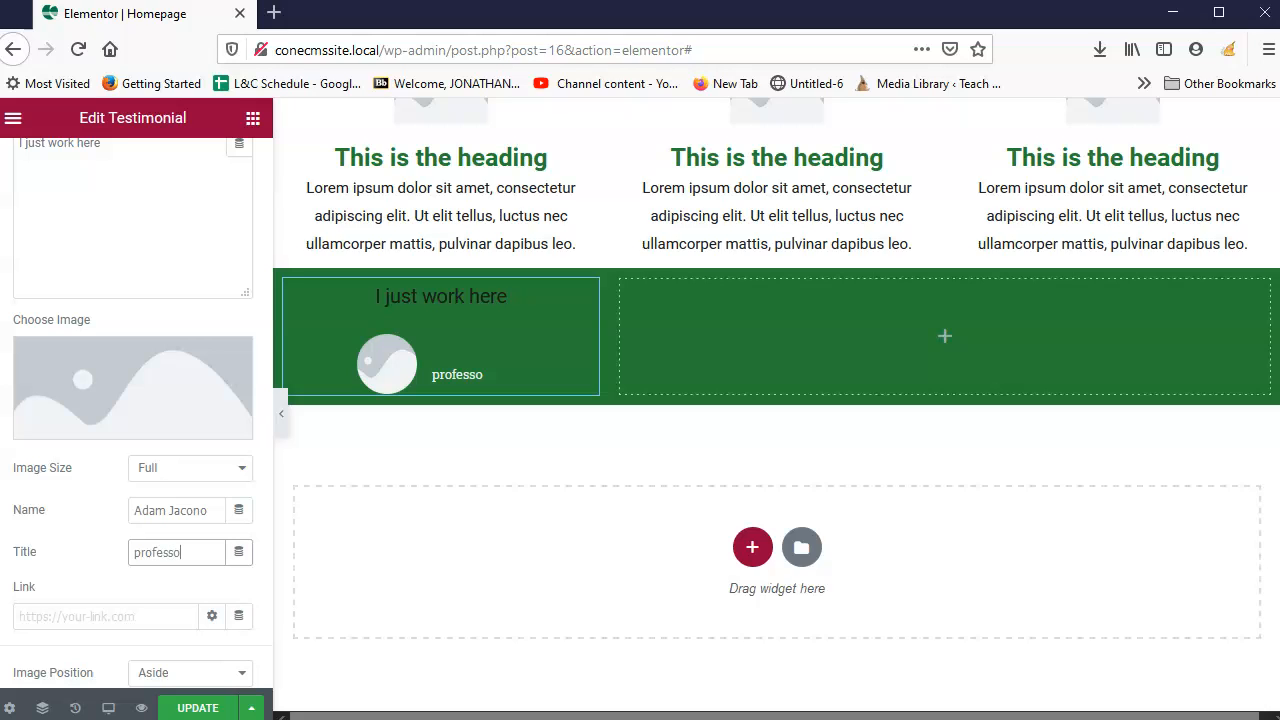
{"action": "scroll", "coordinate": [110, 600], "scroll_direction": "down", "scroll_amount": 2}
{"action": "scroll", "coordinate": [105, 600], "scroll_direction": "up", "scroll_amount": 2}
{"action": "scroll", "coordinate": [115, 570], "scroll_direction": "down", "scroll_amount": 3}
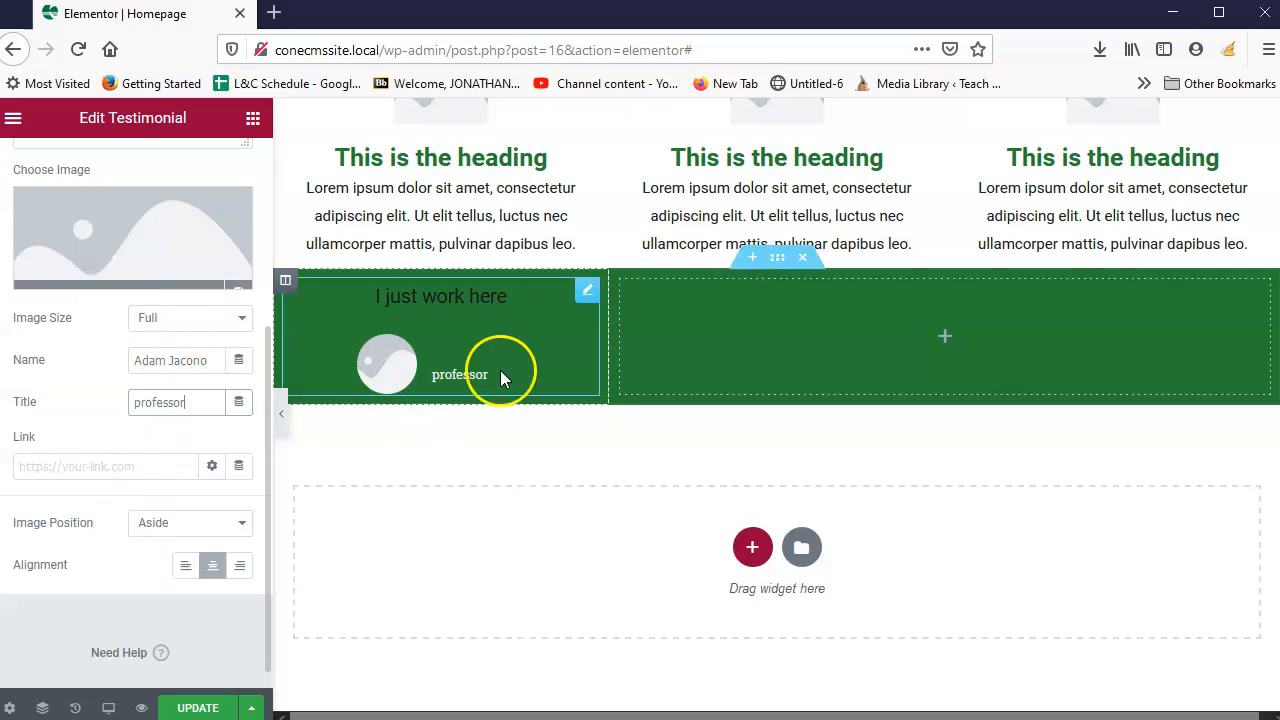
{"action": "scroll", "coordinate": [129, 329], "scroll_direction": "up", "scroll_amount": 2}
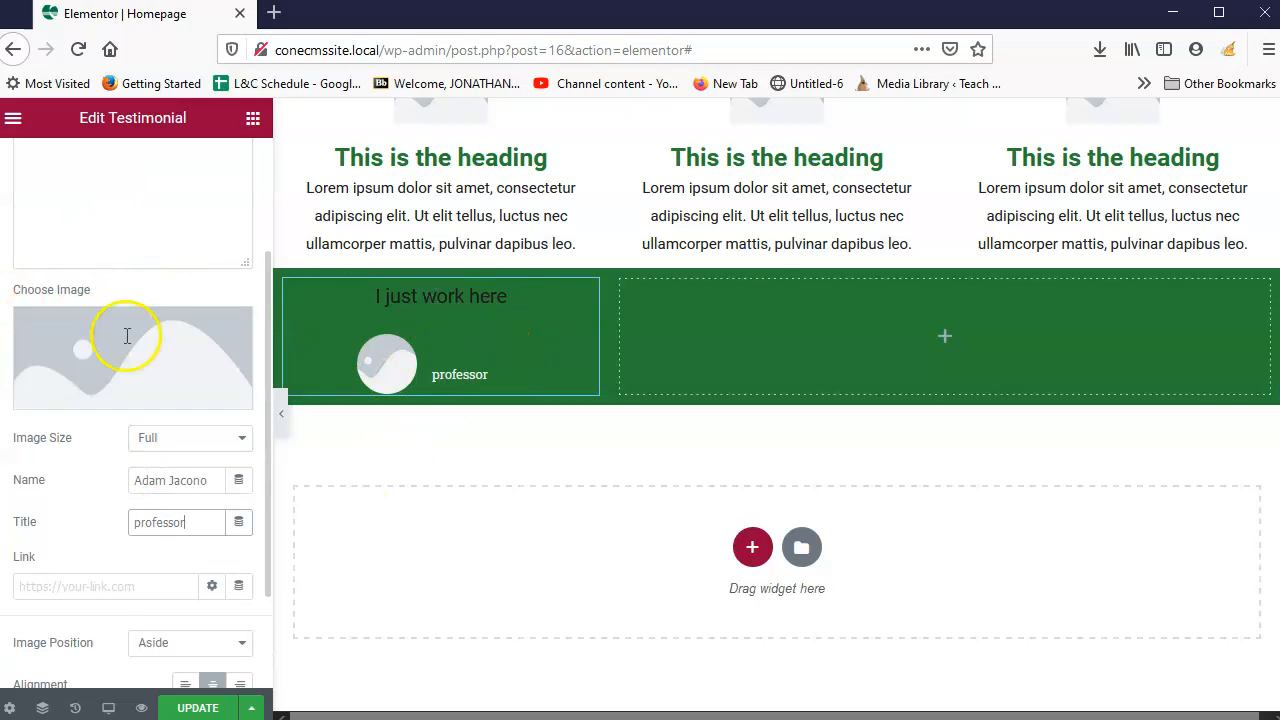
{"action": "scroll", "coordinate": [127, 336], "scroll_direction": "up", "scroll_amount": 2}
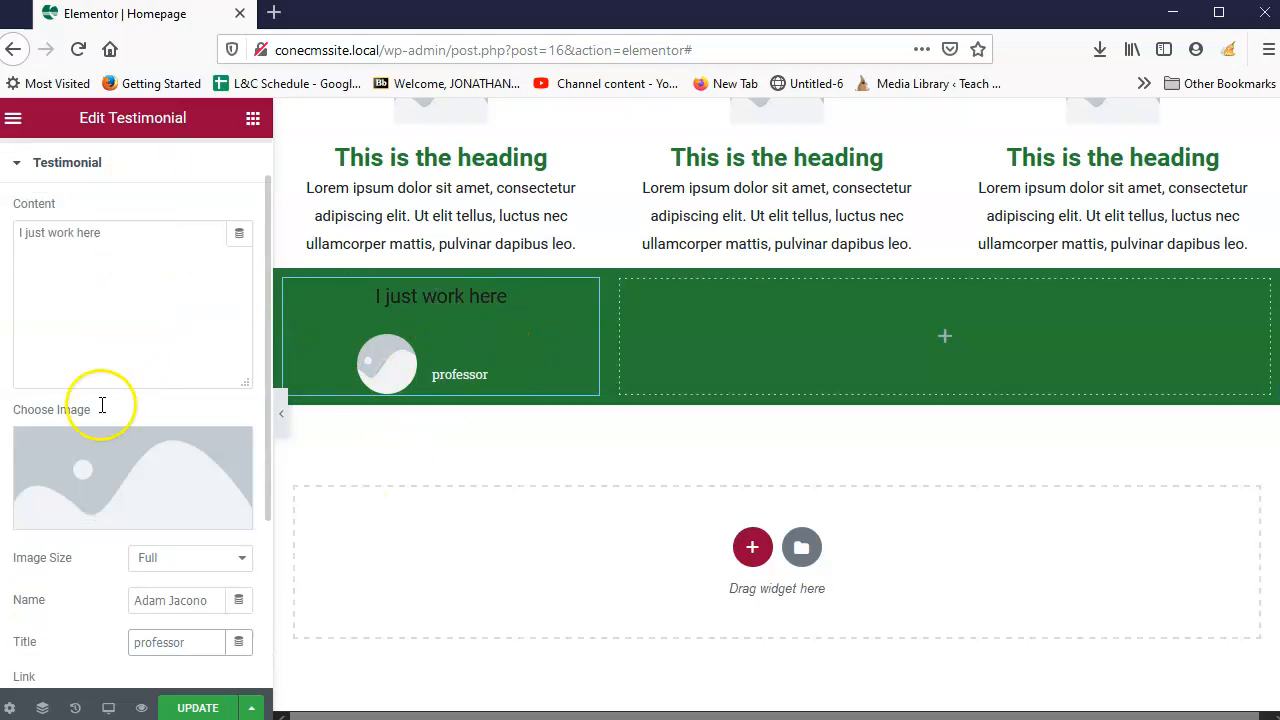
Step: Upload the person's photo to the media library and insert it as the testimonial image
{"action": "left_click", "coordinate": [170, 487]}
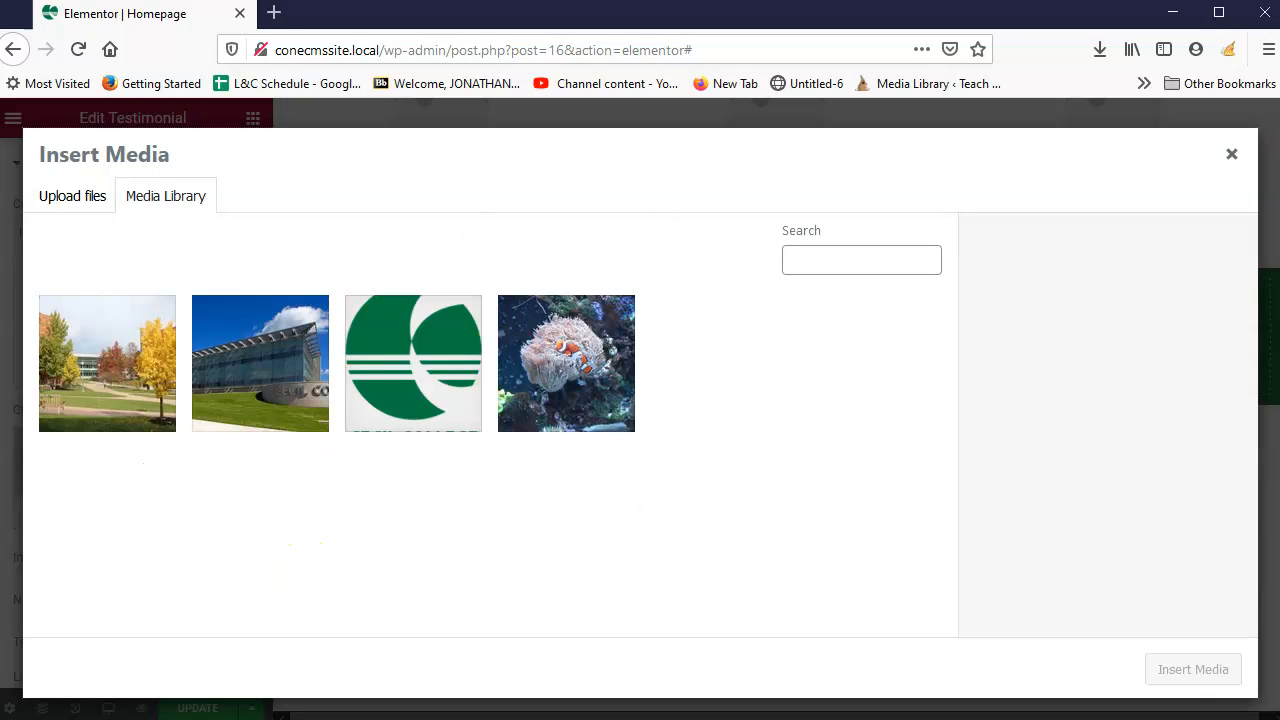
{"action": "key", "text": "alt+Tab"}
{"action": "left_click_drag", "start_coordinate": [211, 666], "coordinate": [555, 375]}
{"action": "left_click", "coordinate": [1141, 489]}
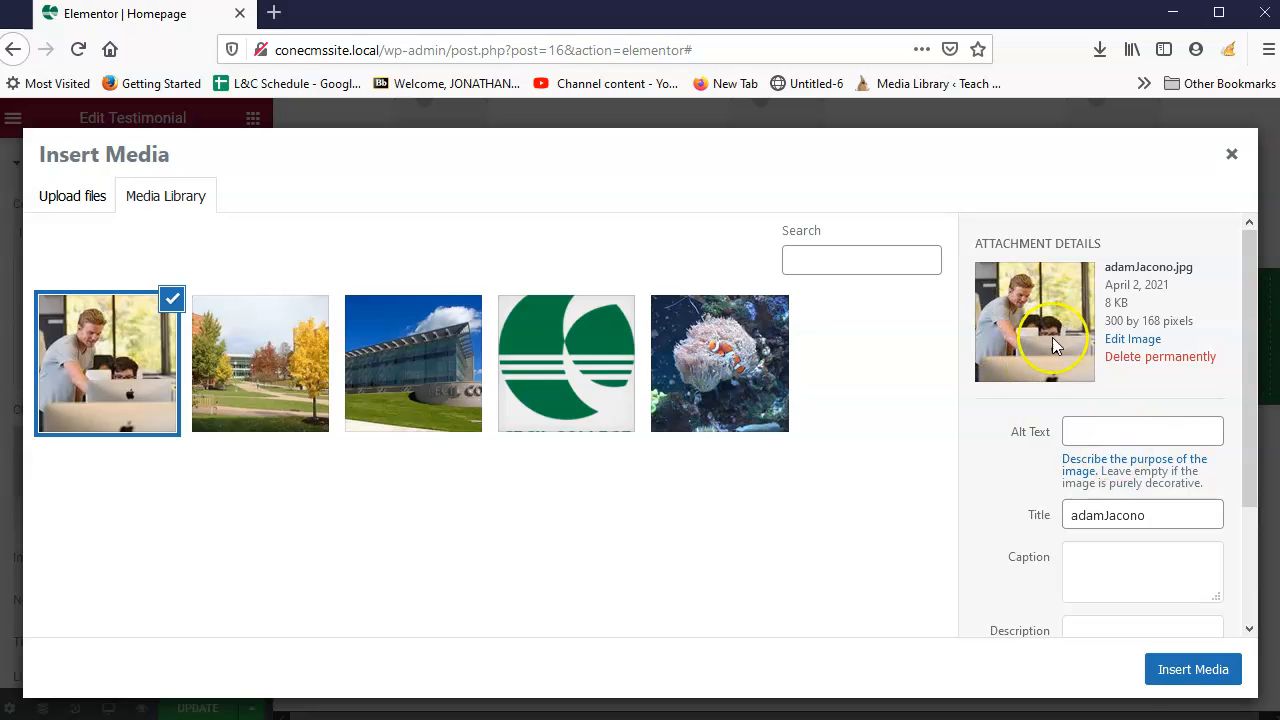
{"action": "left_click", "coordinate": [1188, 670]}
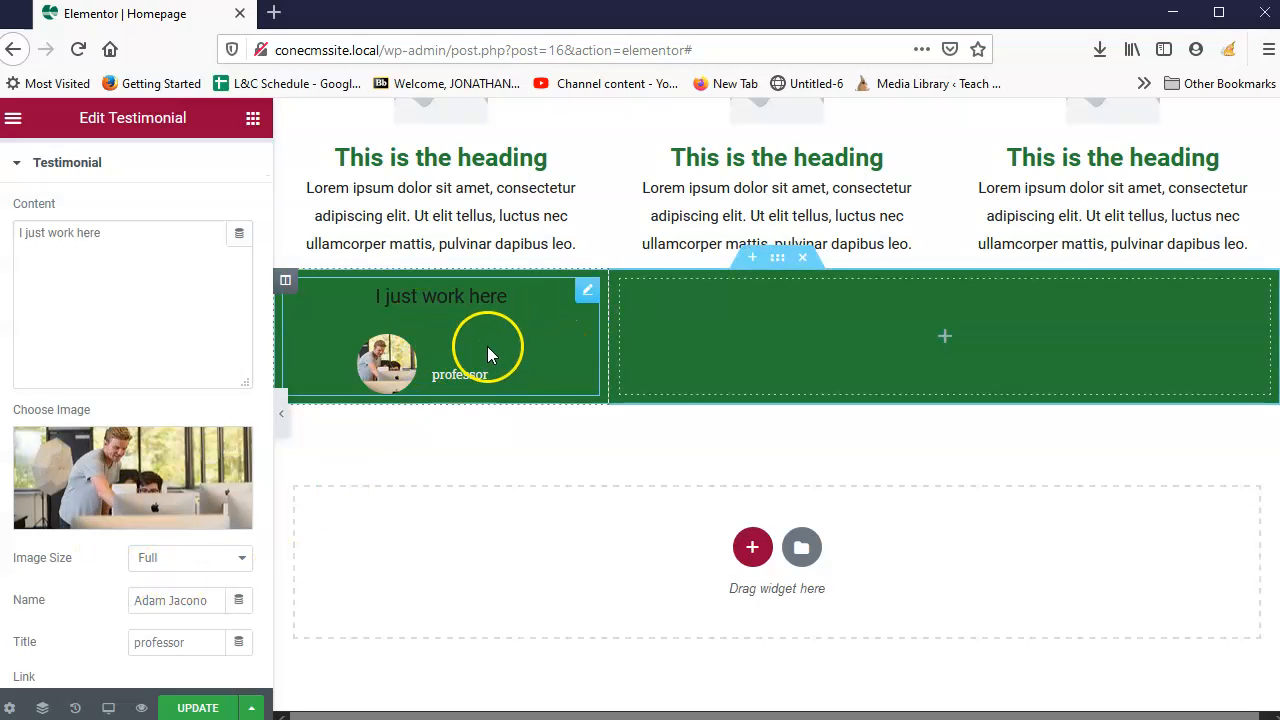
{"action": "scroll", "coordinate": [487, 346], "scroll_direction": "down", "scroll_amount": 2}
{"action": "scroll", "coordinate": [125, 487], "scroll_direction": "down", "scroll_amount": 2}
{"action": "scroll", "coordinate": [125, 487], "scroll_direction": "down", "scroll_amount": 1}
Step: Colour the testimonial name with the yellow Accent global and set Image Size to 200
{"action": "scroll", "coordinate": [170, 550], "scroll_direction": "up", "scroll_amount": 3}
{"action": "scroll", "coordinate": [177, 543], "scroll_direction": "down", "scroll_amount": 3}
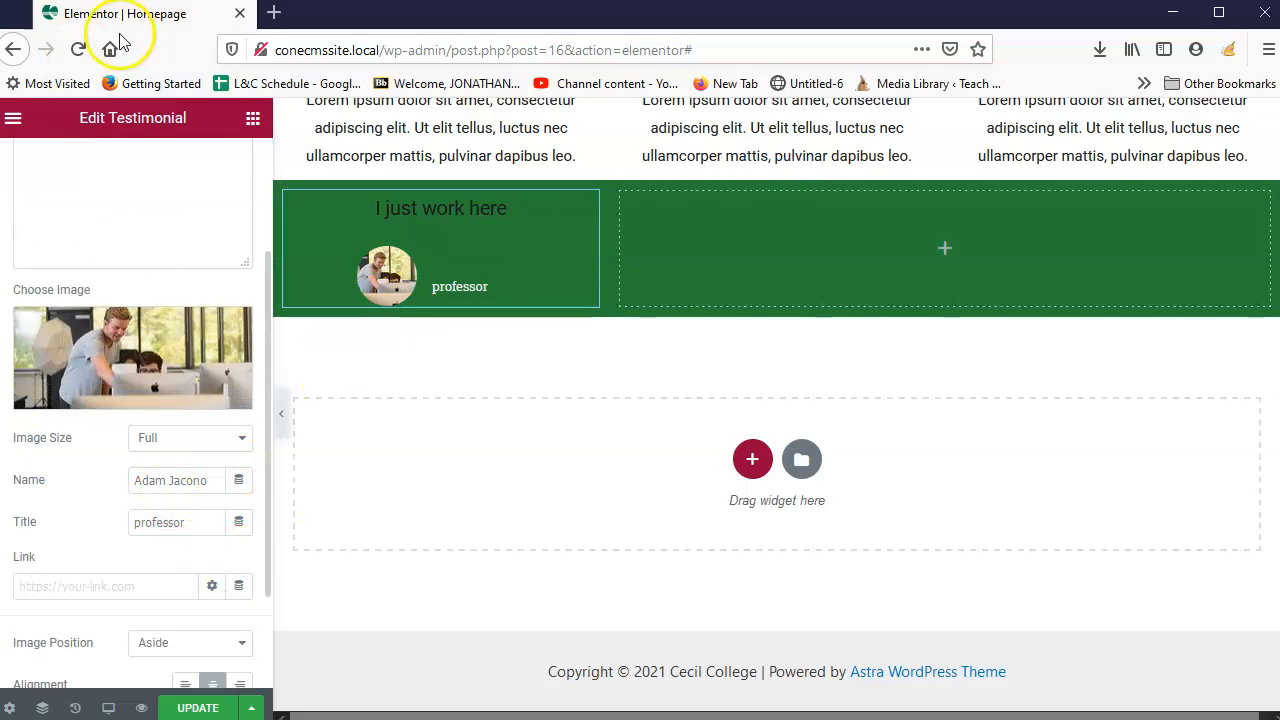
{"action": "scroll", "coordinate": [100, 300], "scroll_direction": "up", "scroll_amount": 4}
{"action": "left_click", "coordinate": [155, 173]}
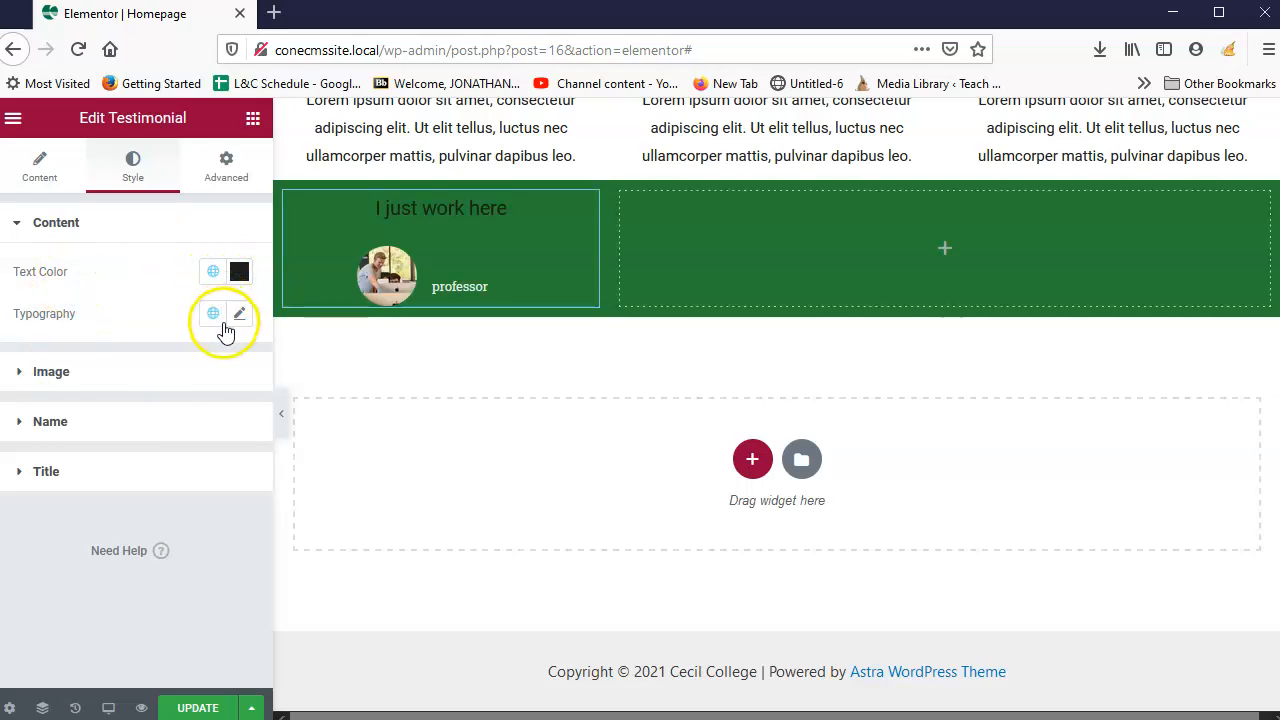
{"action": "left_click", "coordinate": [37, 424]}
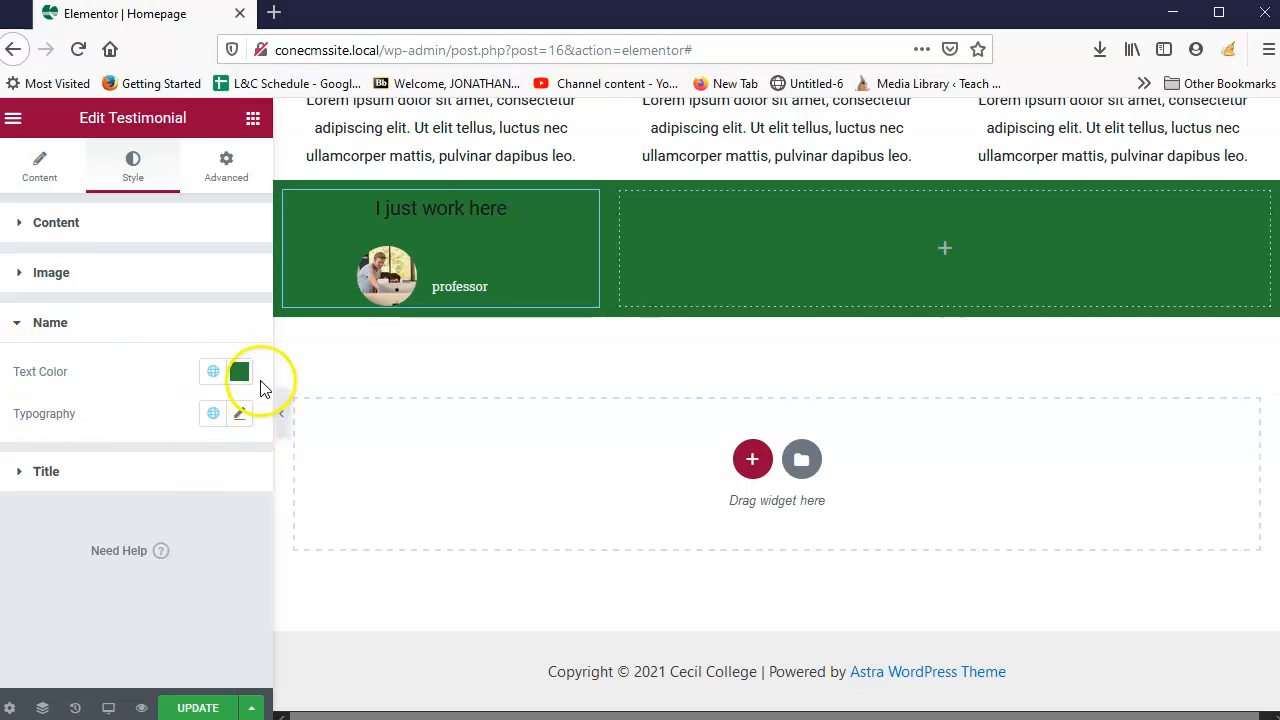
{"action": "left_click", "coordinate": [214, 373]}
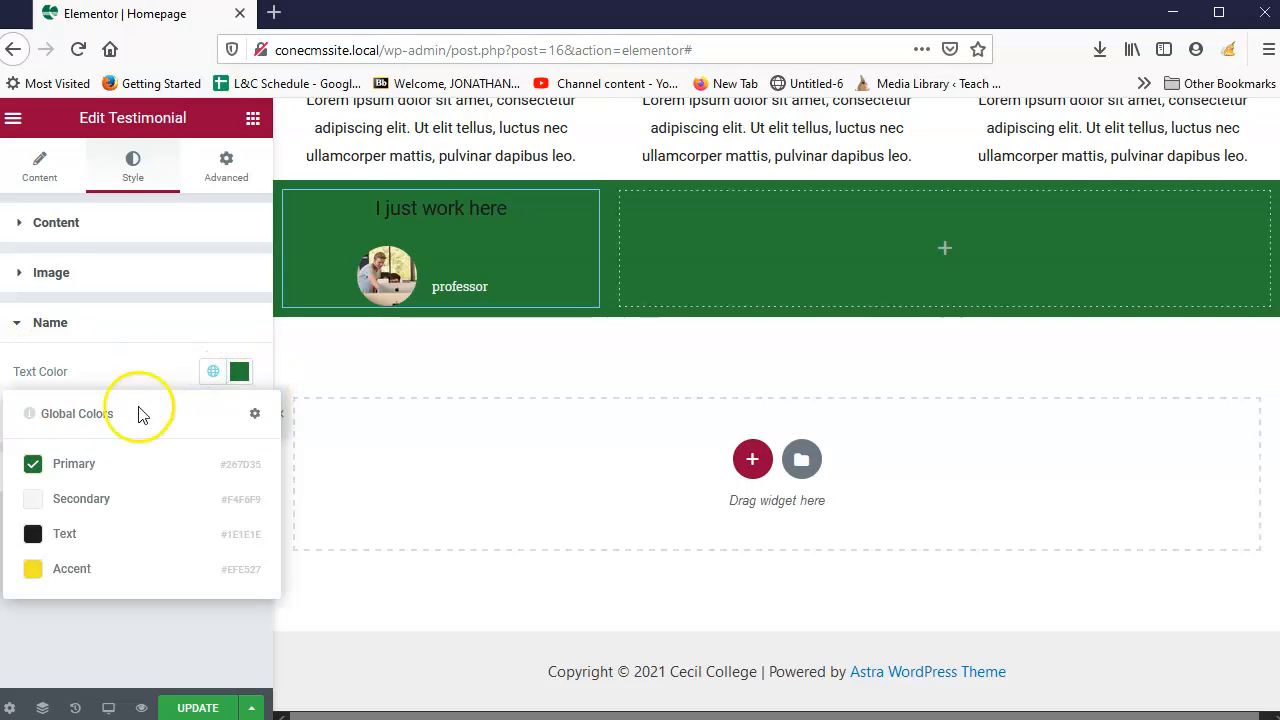
{"action": "left_click", "coordinate": [34, 566]}
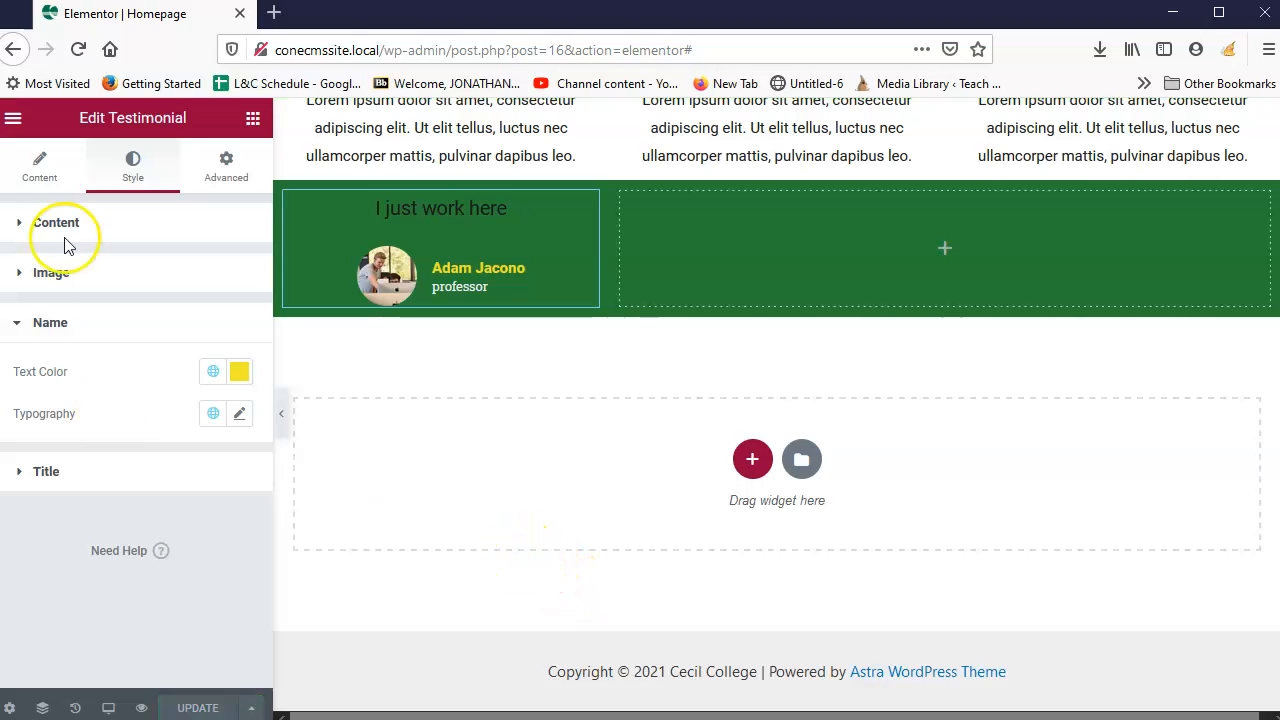
{"action": "left_click", "coordinate": [21, 274]}
{"action": "left_click_drag", "start_coordinate": [11, 352], "coordinate": [189, 355]}
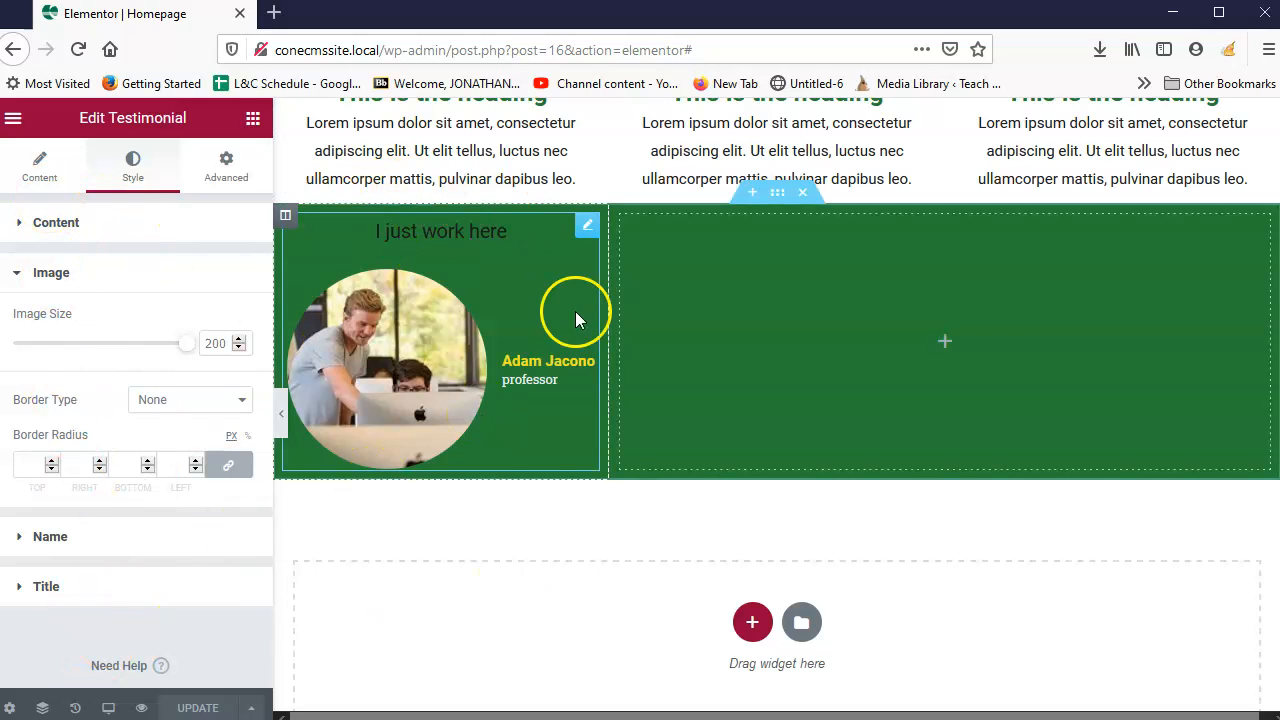
Step: Add a white Secondary-coloured Heading to the right column, save, then add a Text Editor below
{"action": "left_click", "coordinate": [253, 118]}
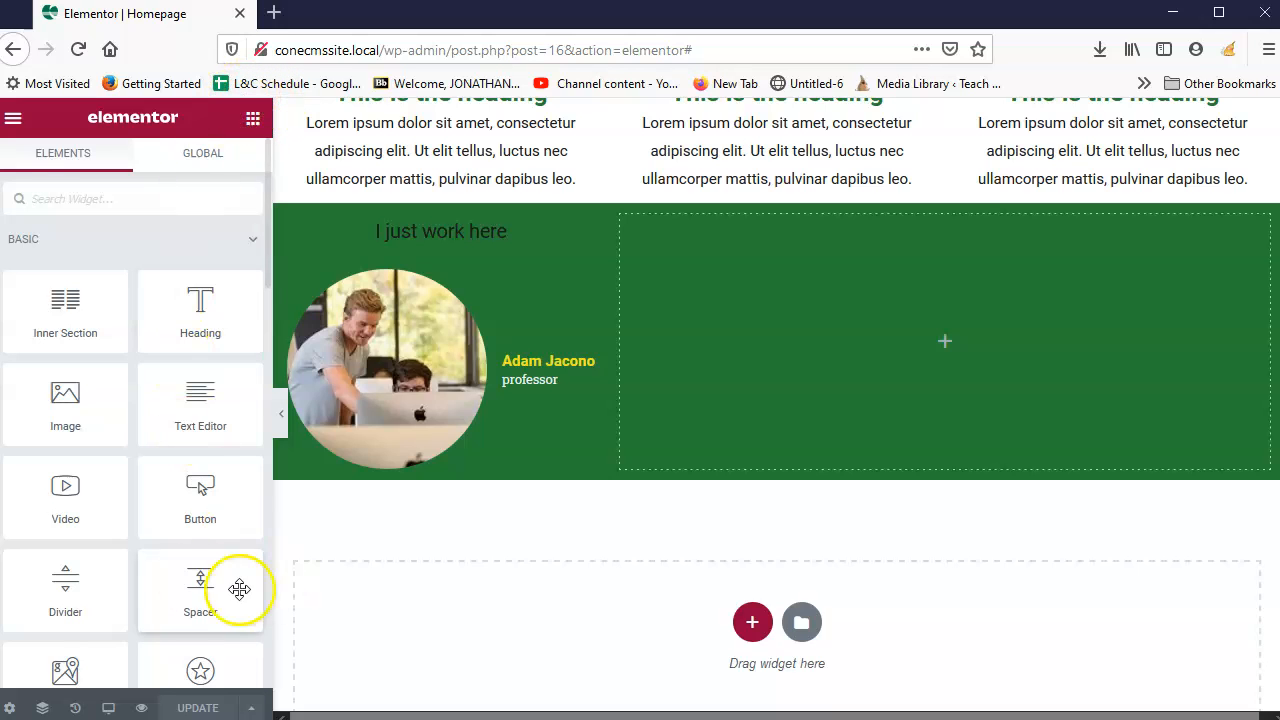
{"action": "left_click_drag", "start_coordinate": [203, 304], "coordinate": [946, 340]}
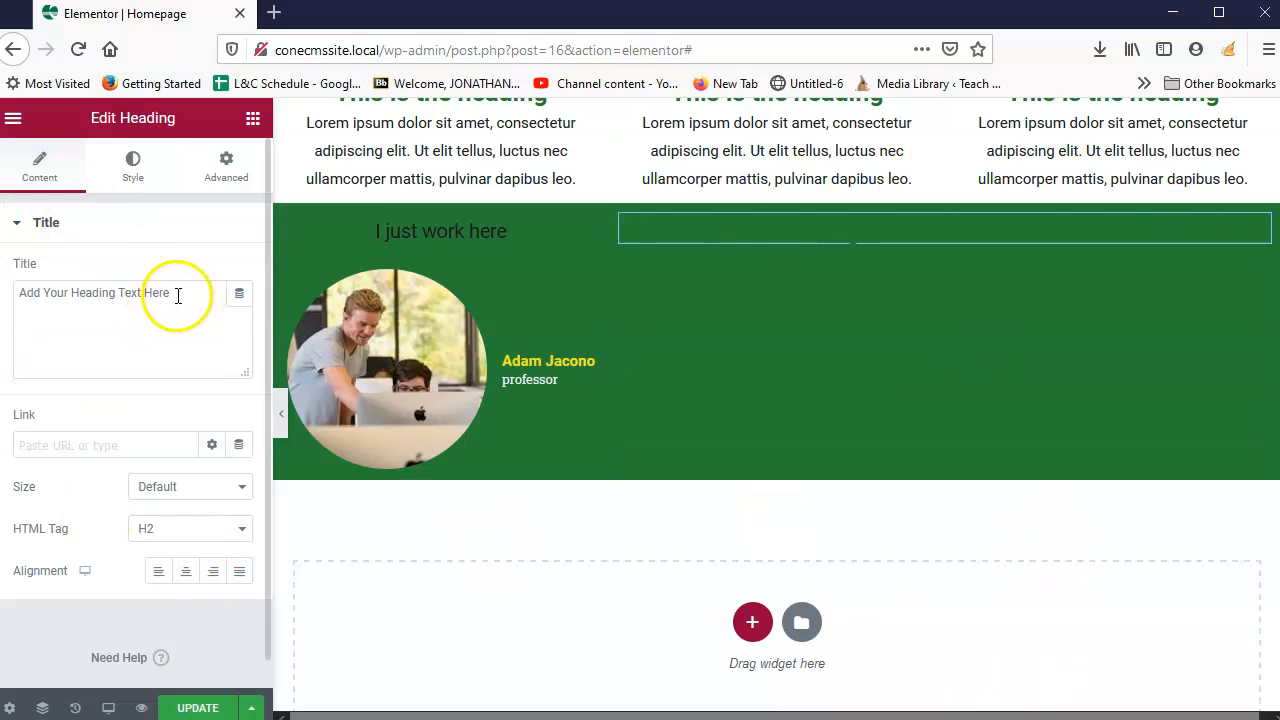
{"action": "left_click", "coordinate": [135, 173]}
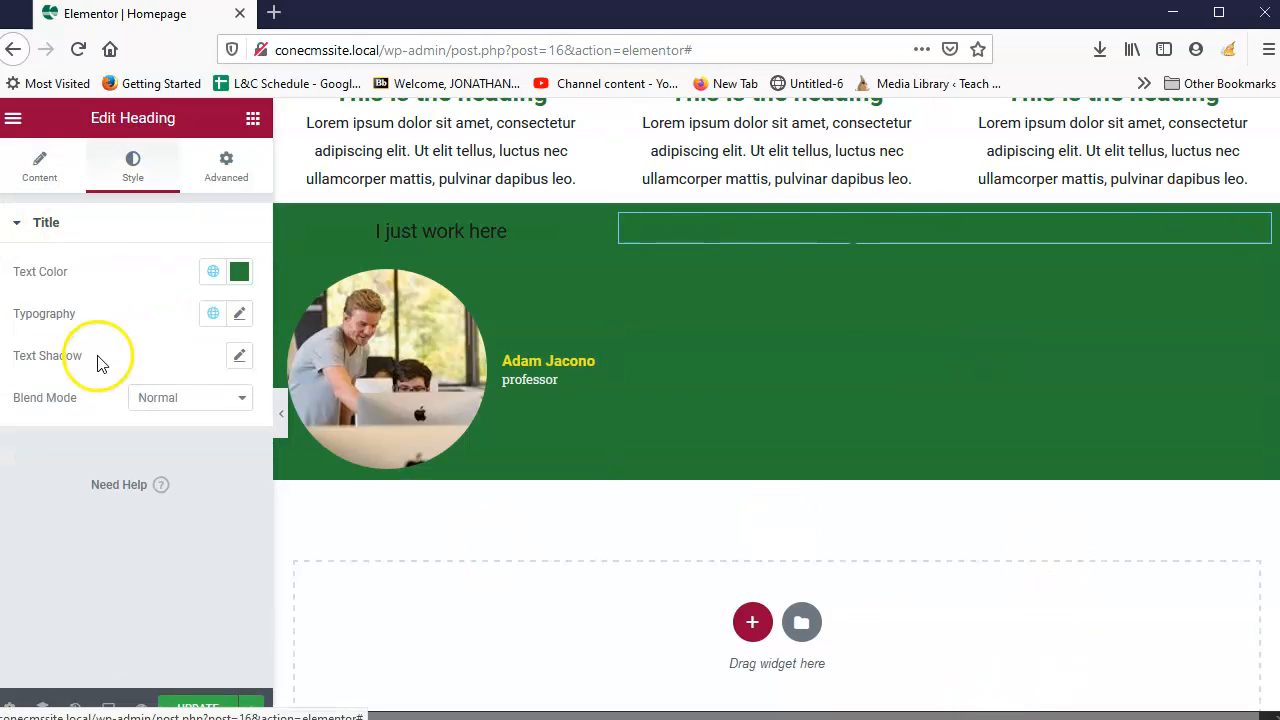
{"action": "left_click", "coordinate": [210, 274]}
{"action": "left_click", "coordinate": [60, 405]}
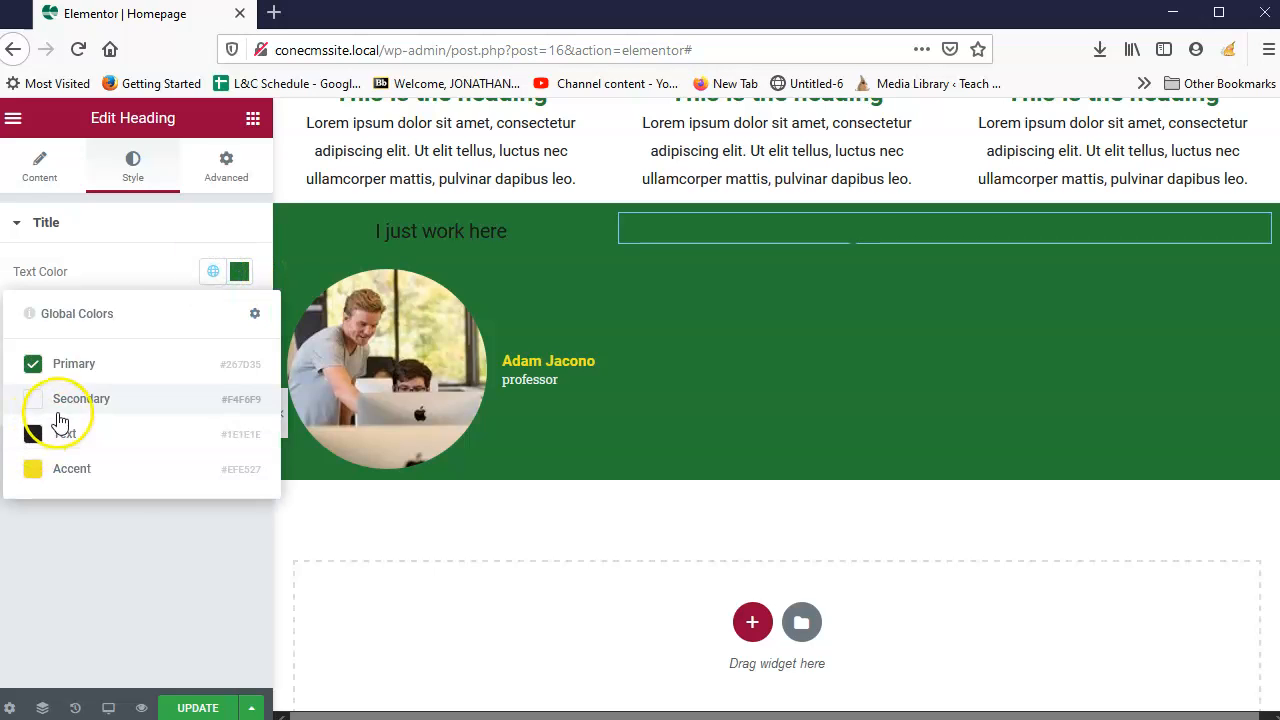
{"action": "left_click", "coordinate": [194, 705]}
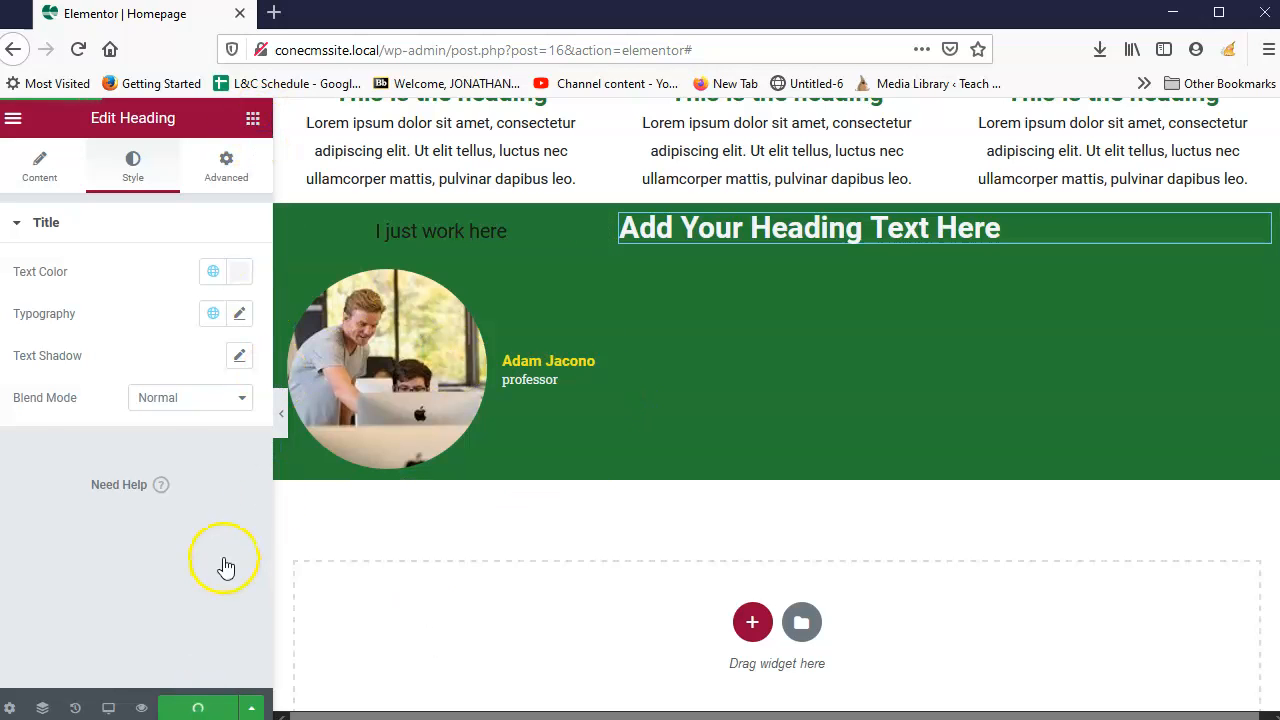
{"action": "left_click_drag", "start_coordinate": [223, 423], "coordinate": [832, 258]}
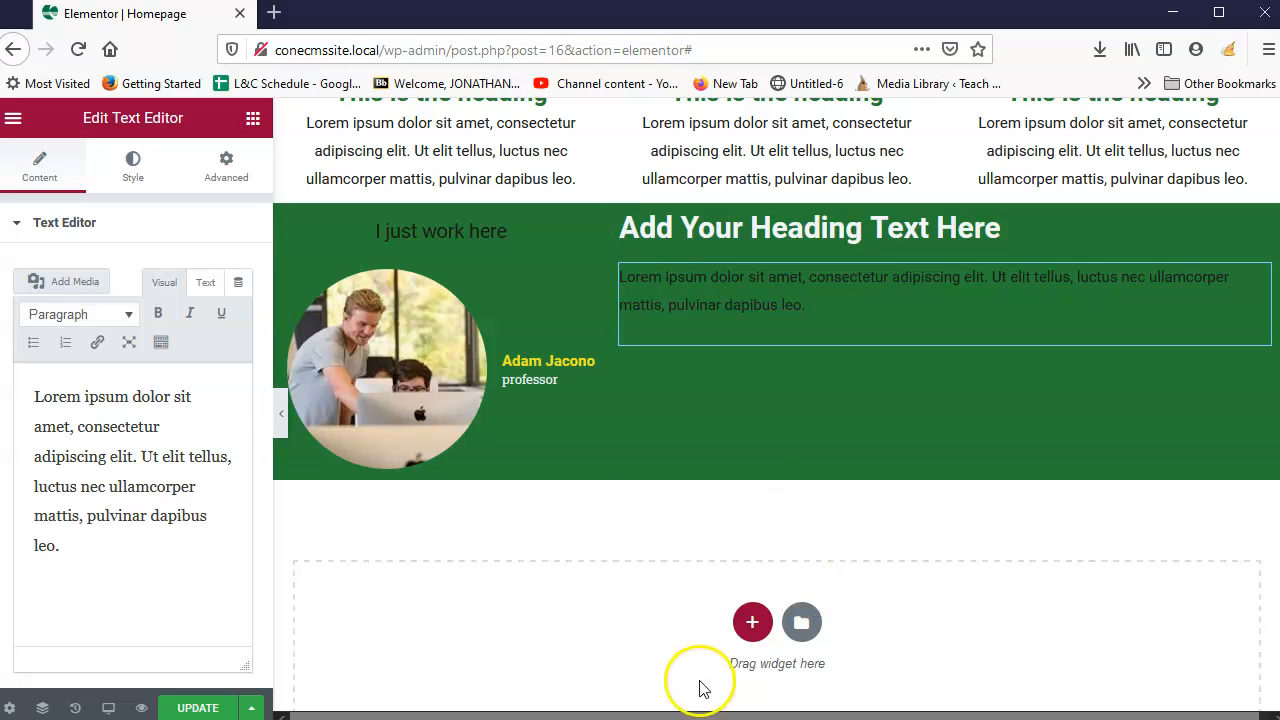
Step: Add a one-column section below the green band and drag a Heading widget into it
{"action": "left_click", "coordinate": [752, 621]}
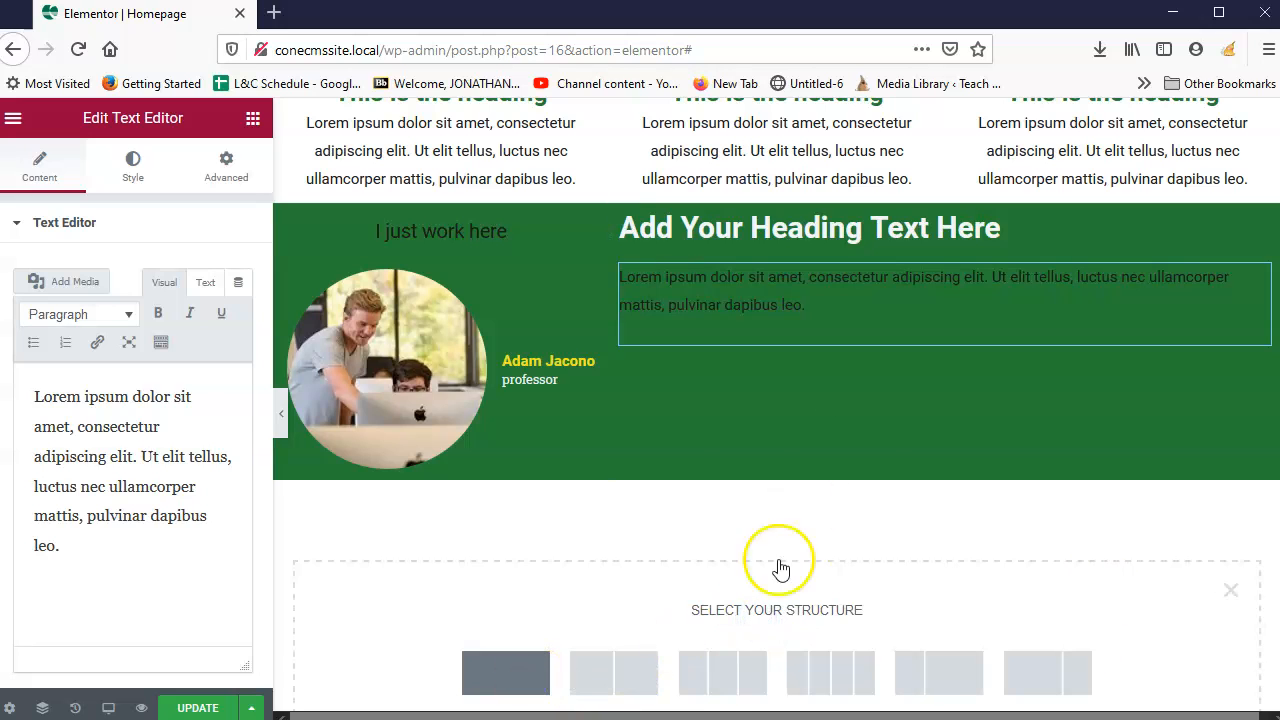
{"action": "scroll", "coordinate": [755, 566], "scroll_direction": "down", "scroll_amount": 3}
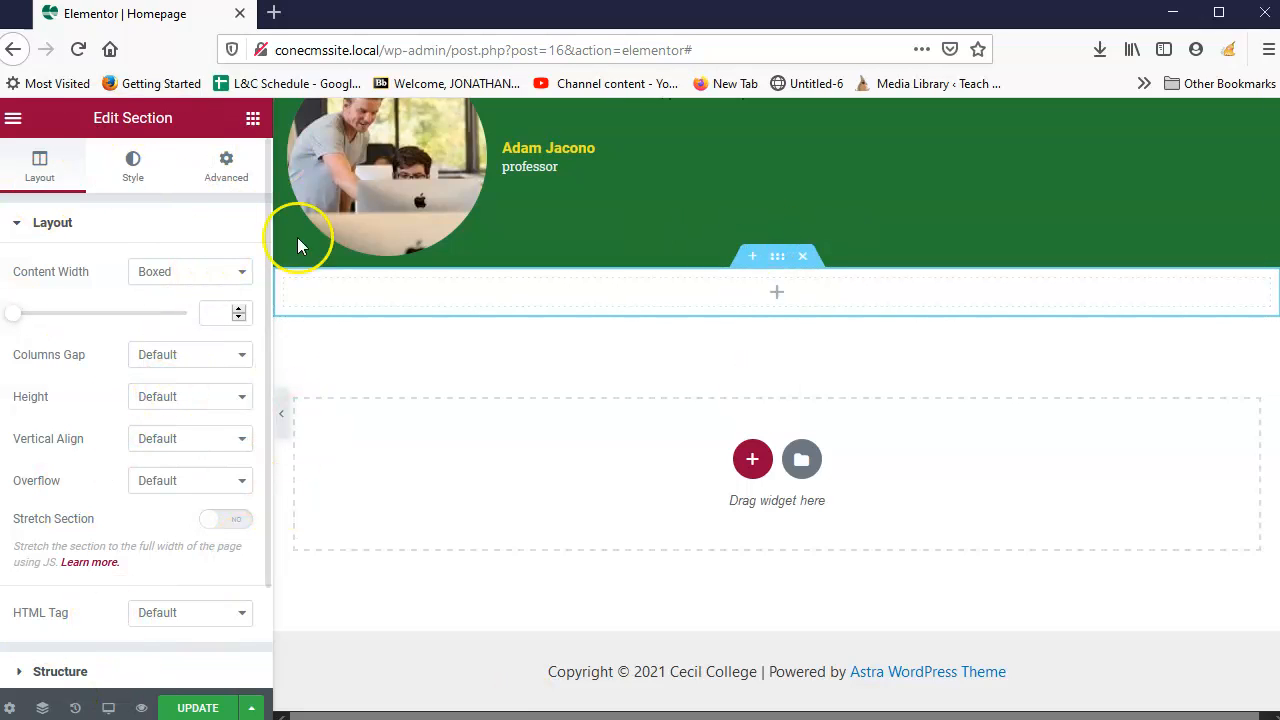
{"action": "left_click", "coordinate": [252, 122]}
{"action": "left_click_drag", "start_coordinate": [190, 301], "coordinate": [803, 288]}
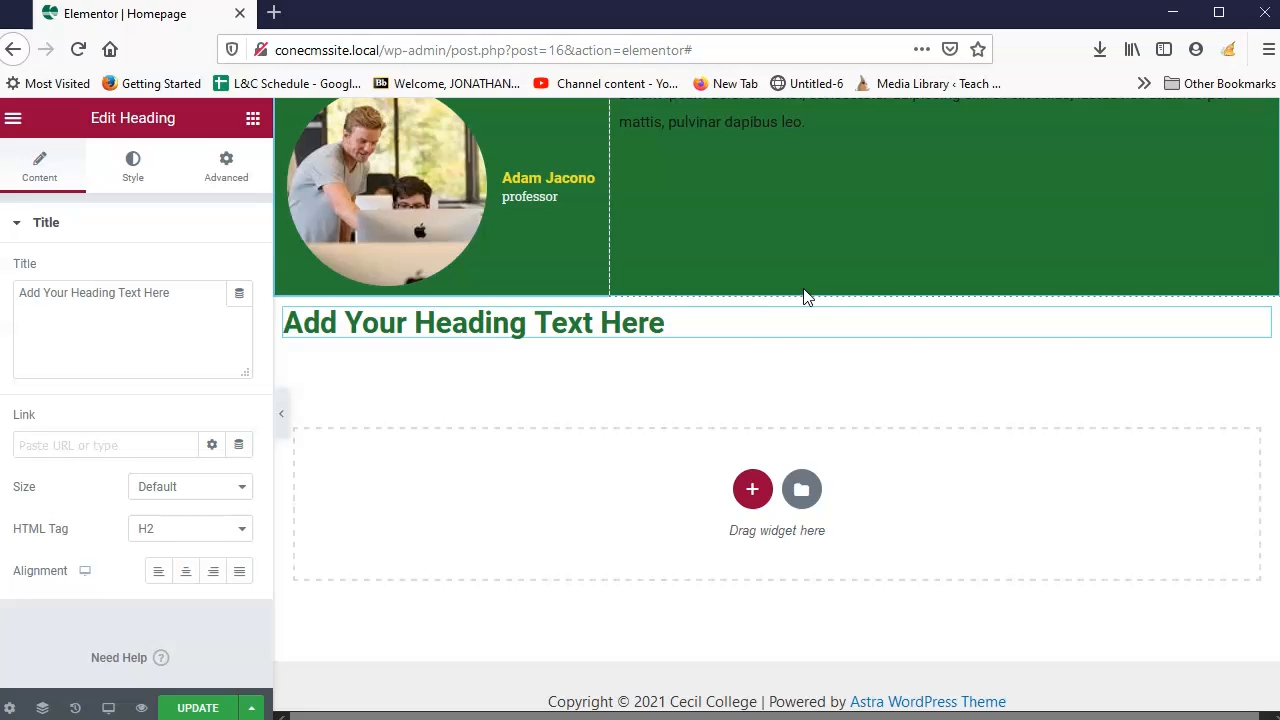
{"action": "left_click", "coordinate": [251, 121]}
{"action": "scroll", "coordinate": [149, 500], "scroll_direction": "down", "scroll_amount": 3}
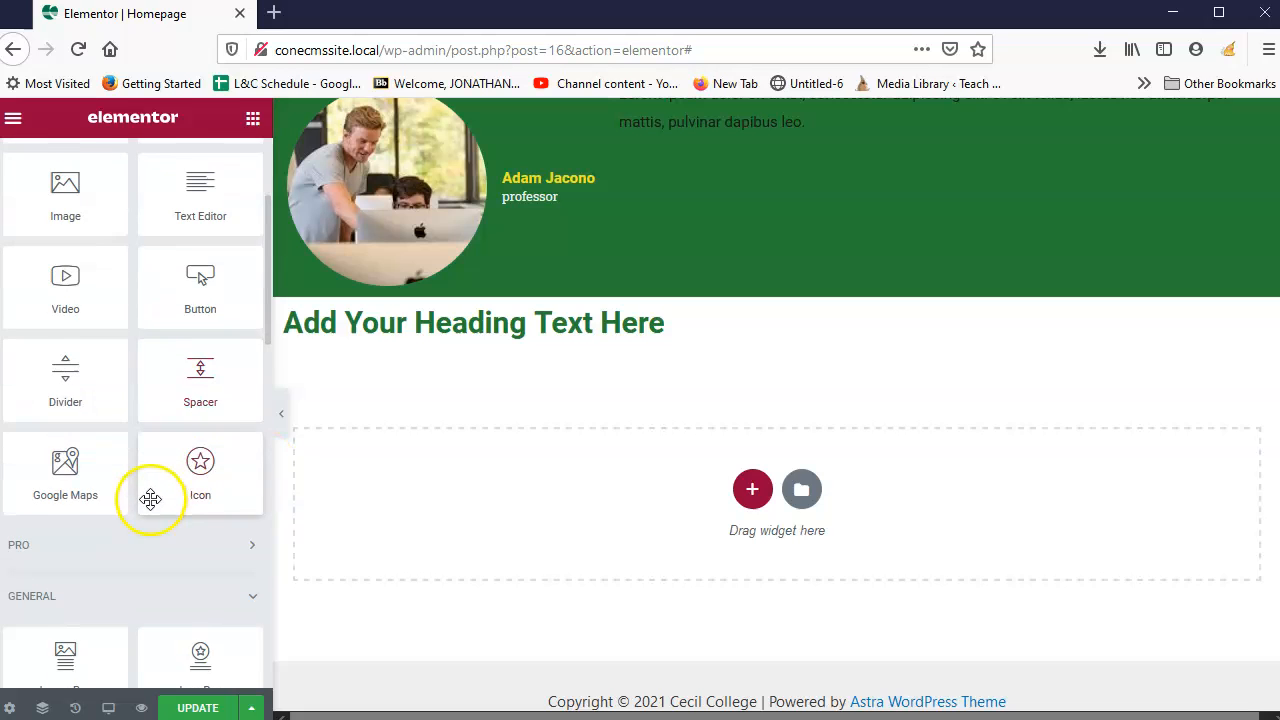
{"action": "scroll", "coordinate": [150, 500], "scroll_direction": "down", "scroll_amount": 3}
Step: Drop a gallery widget below the green section and bring up the folder of image files
{"action": "left_click_drag", "start_coordinate": [30, 540], "coordinate": [649, 346]}
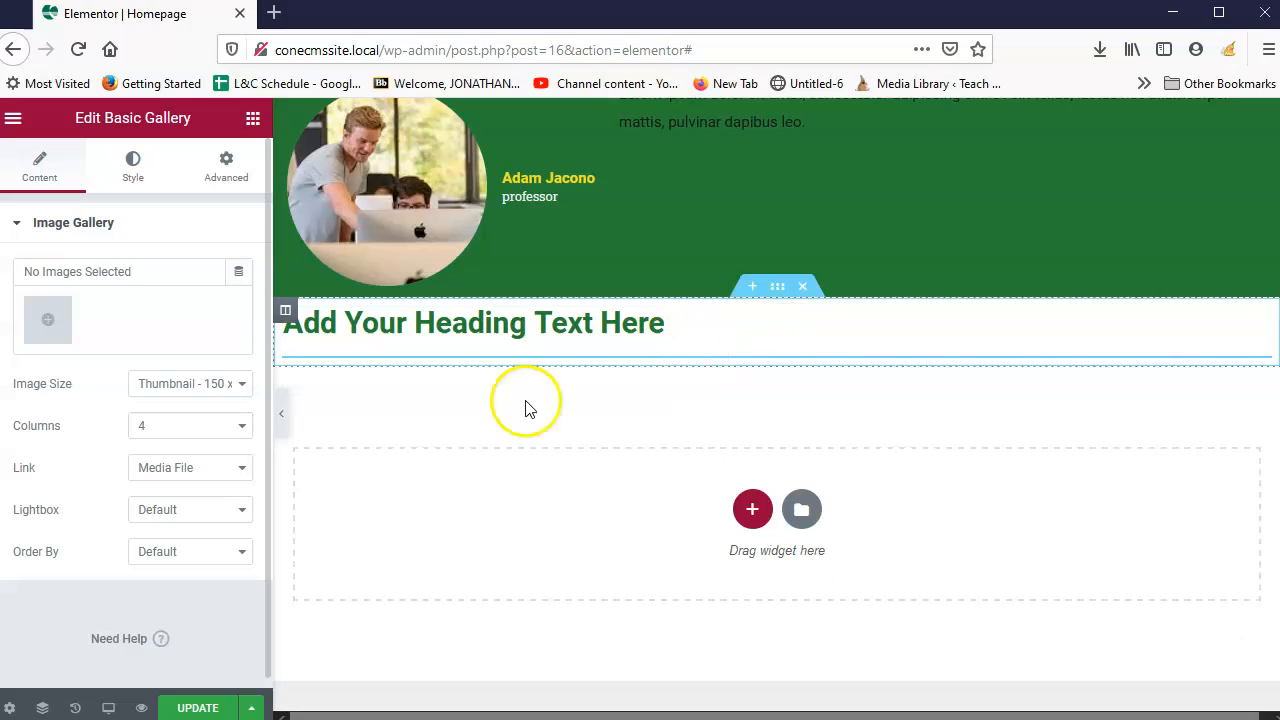
{"action": "left_click", "coordinate": [50, 328]}
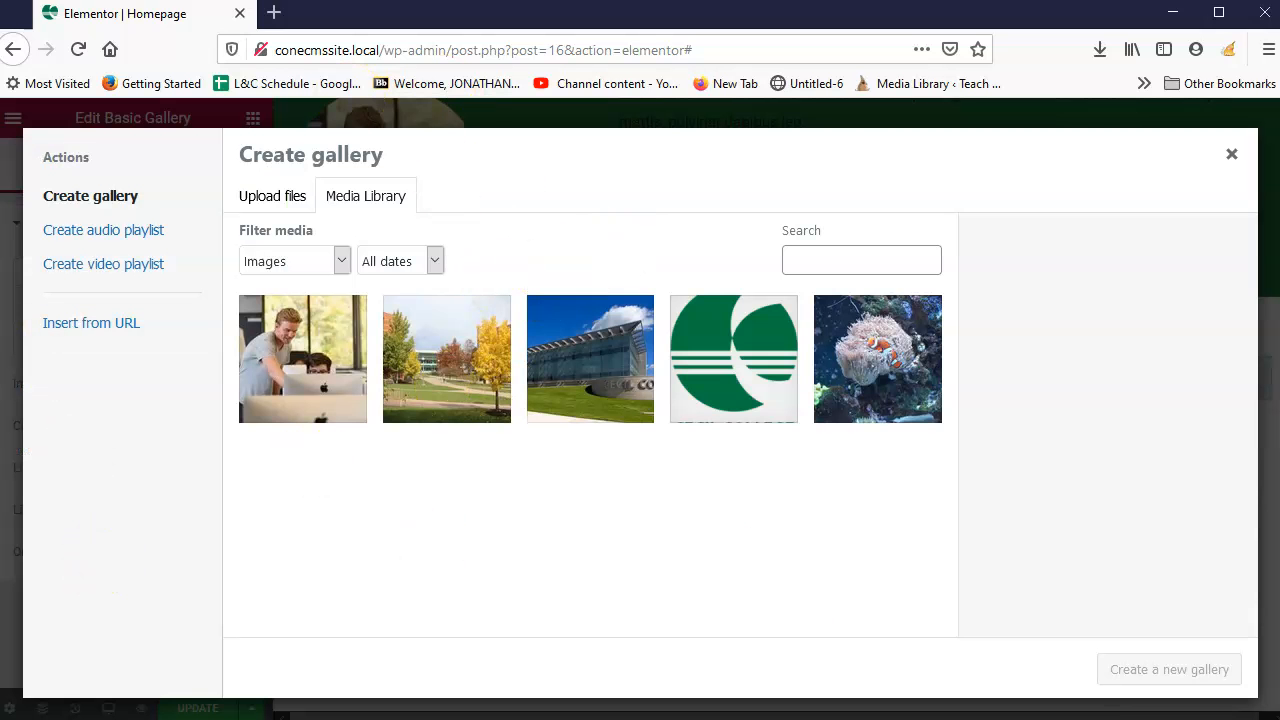
{"action": "key", "text": "alt+Tab"}
{"action": "left_click_drag", "start_coordinate": [731, 500], "coordinate": [823, 477]}
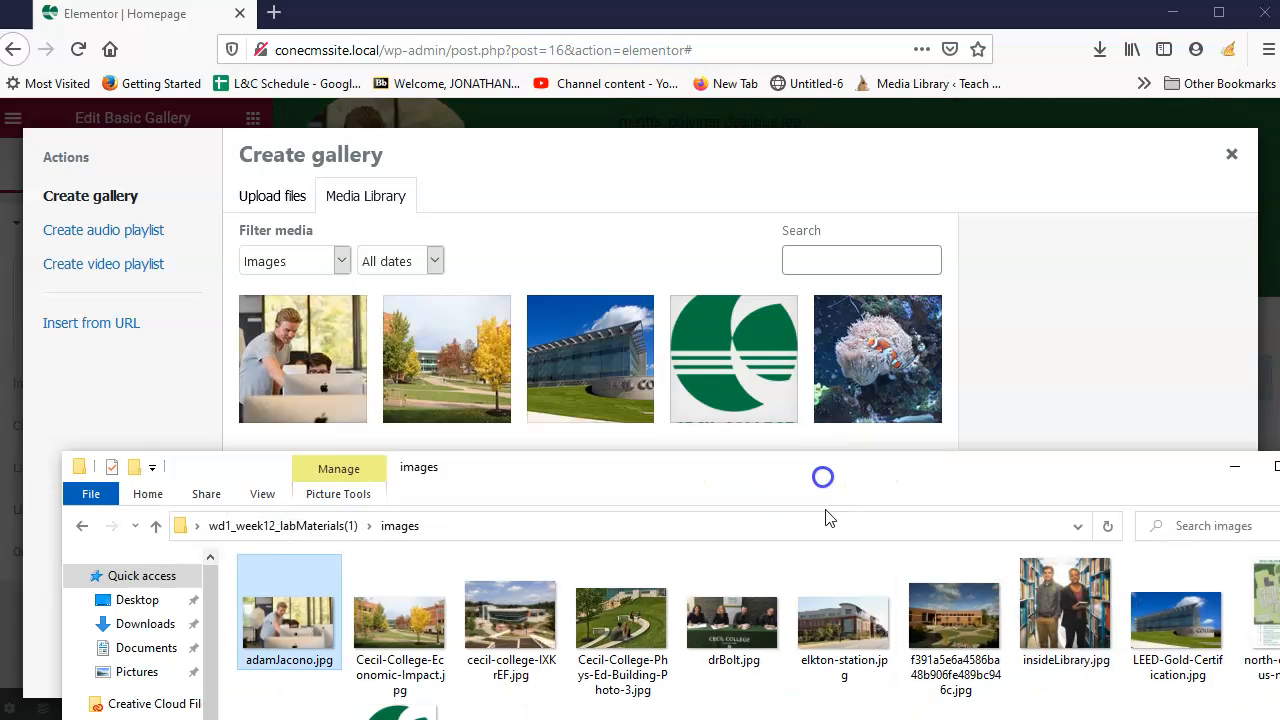
Step: Upload six campus photos, including cecil-college-IXKrEF.jpg, drBolt.jpg and insideLibrary.jpg, to the media library
{"action": "left_click", "coordinate": [509, 680]}
{"action": "left_click", "coordinate": [605, 670], "text": "ctrl"}
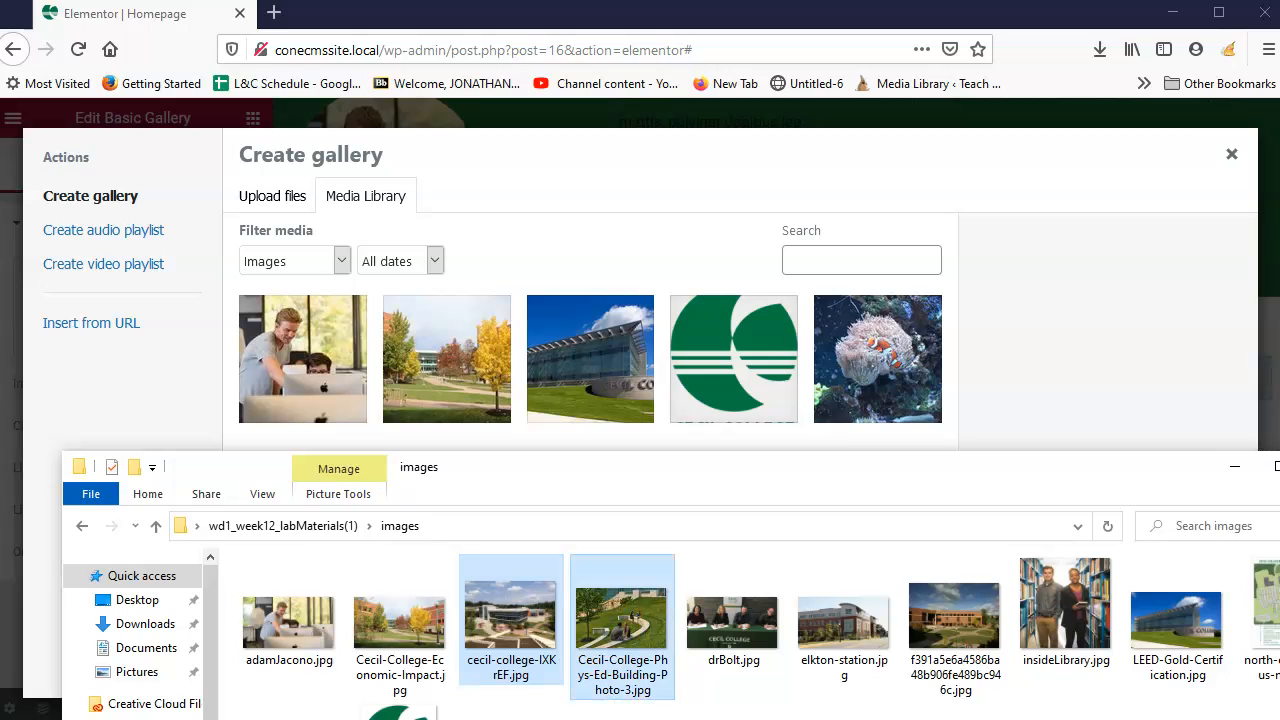
{"action": "left_click", "coordinate": [745, 640], "text": "ctrl"}
{"action": "left_click", "coordinate": [1071, 650], "text": "ctrl"}
{"action": "left_click", "coordinate": [857, 675], "text": "ctrl"}
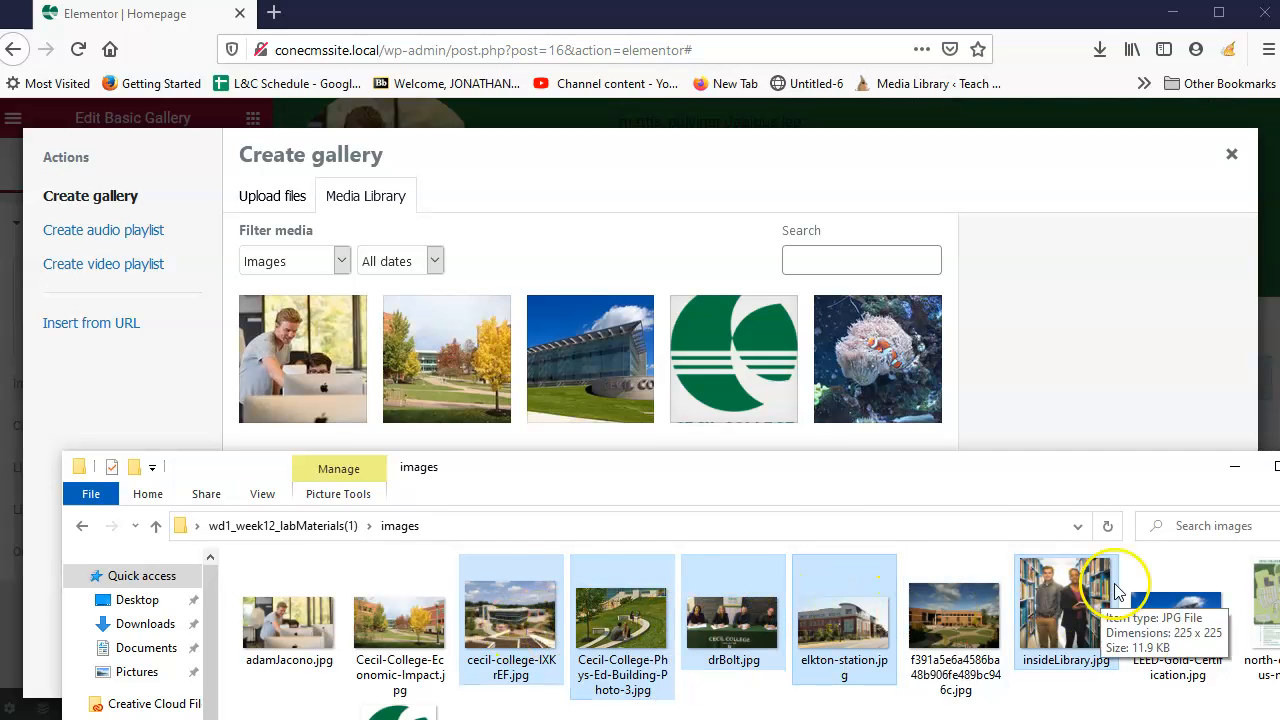
{"action": "left_click_drag", "start_coordinate": [845, 620], "coordinate": [806, 380]}
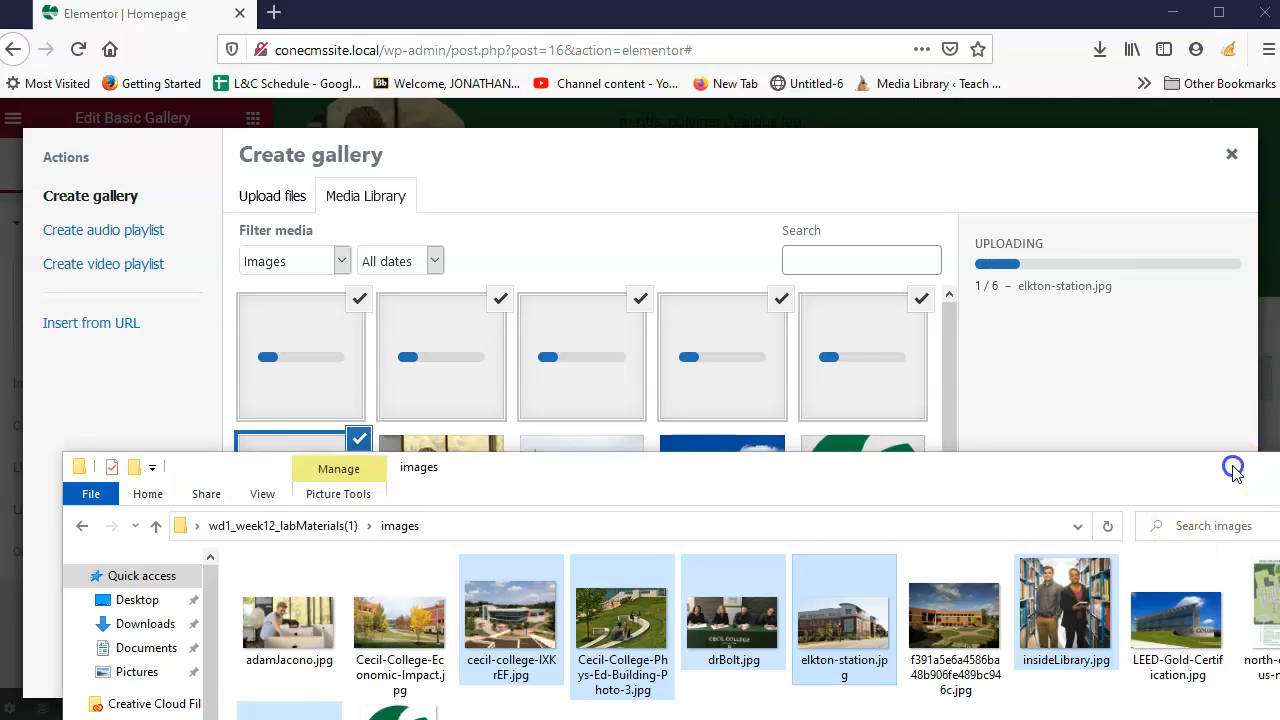
Step: Create a new gallery from the six uploaded photos and insert it into the page
{"action": "left_click", "coordinate": [1234, 467]}
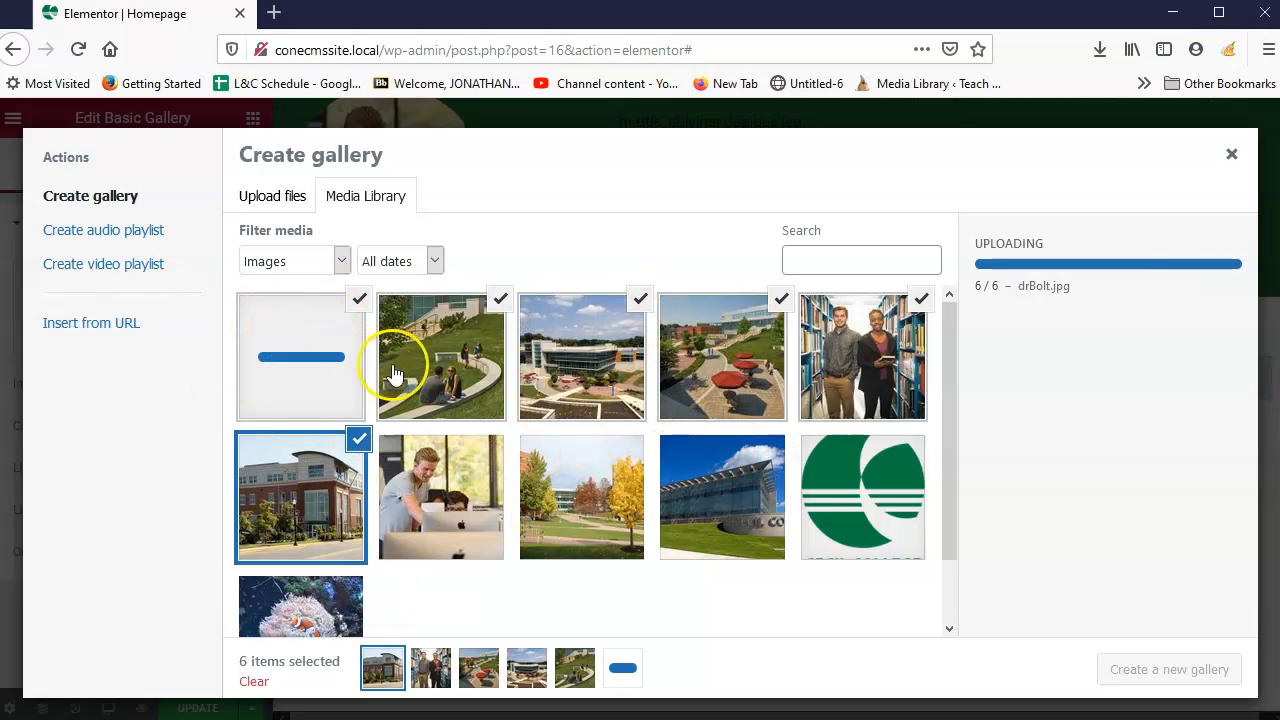
{"action": "left_click", "coordinate": [1120, 669]}
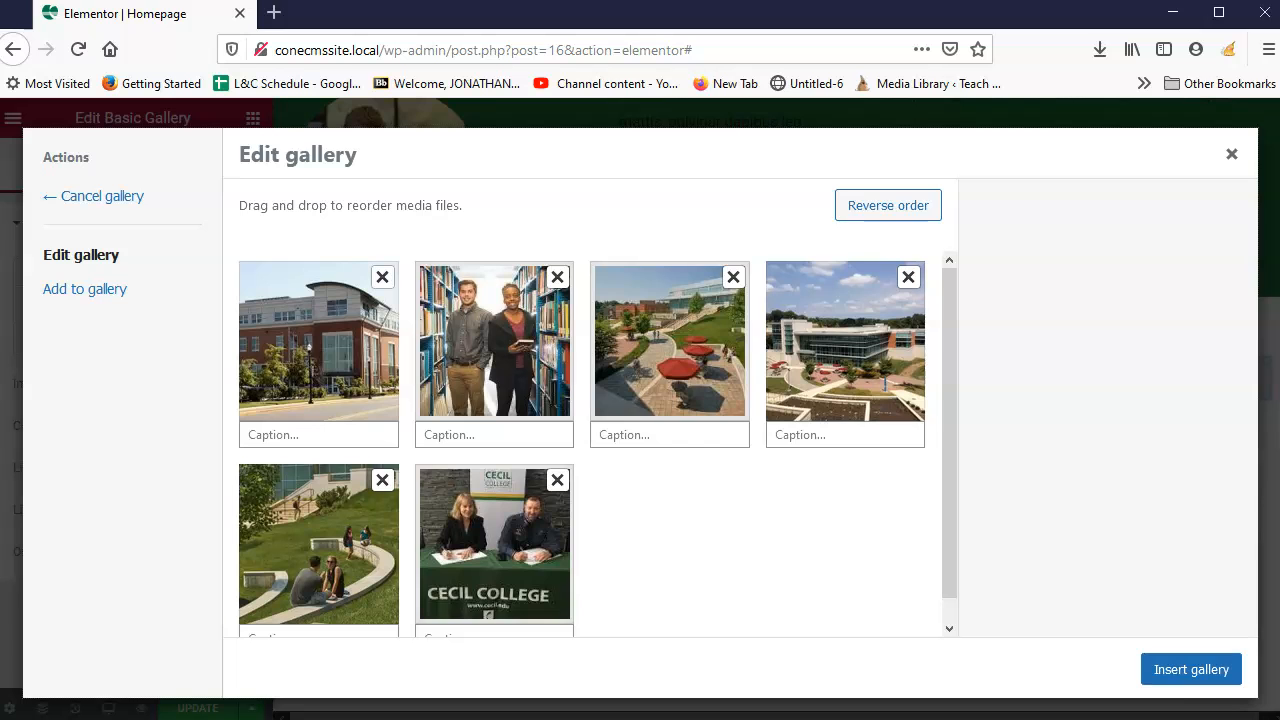
{"action": "left_click", "coordinate": [1191, 669]}
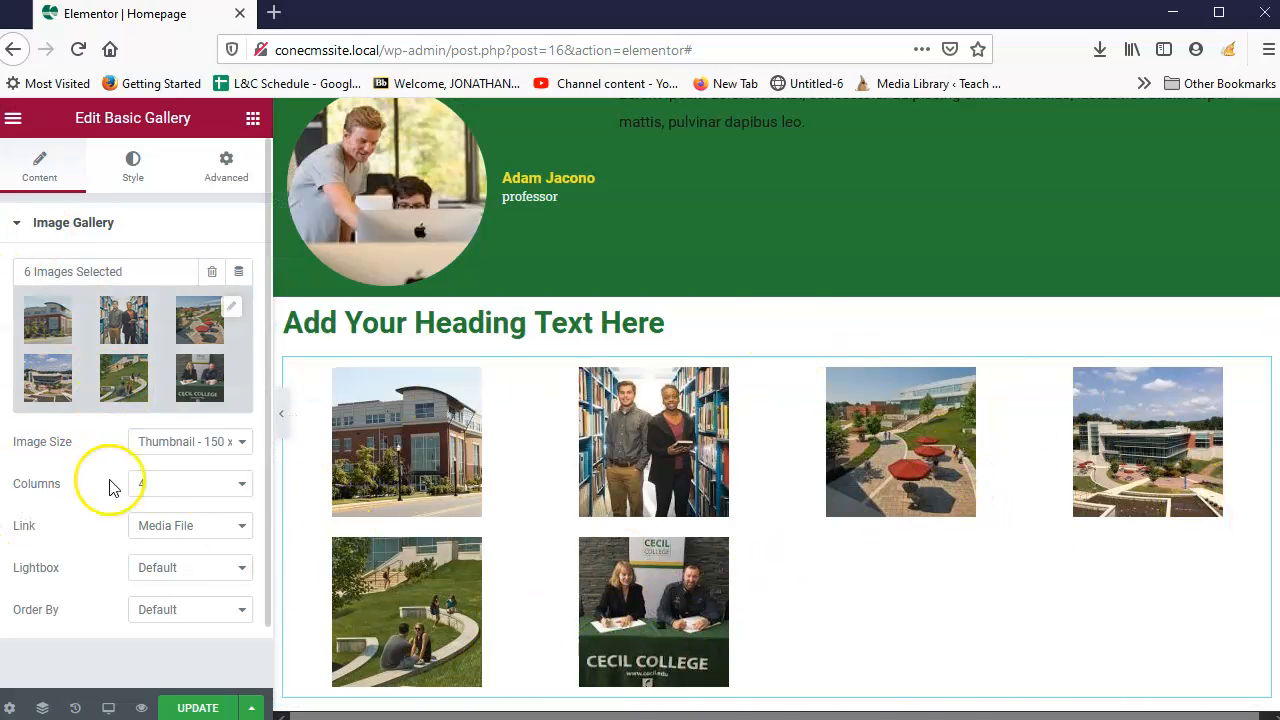
Step: Try several gallery column counts, including 2, and settle on 6 columns for a single row
{"action": "left_click", "coordinate": [228, 489]}
{"action": "left_click", "coordinate": [164, 562]}
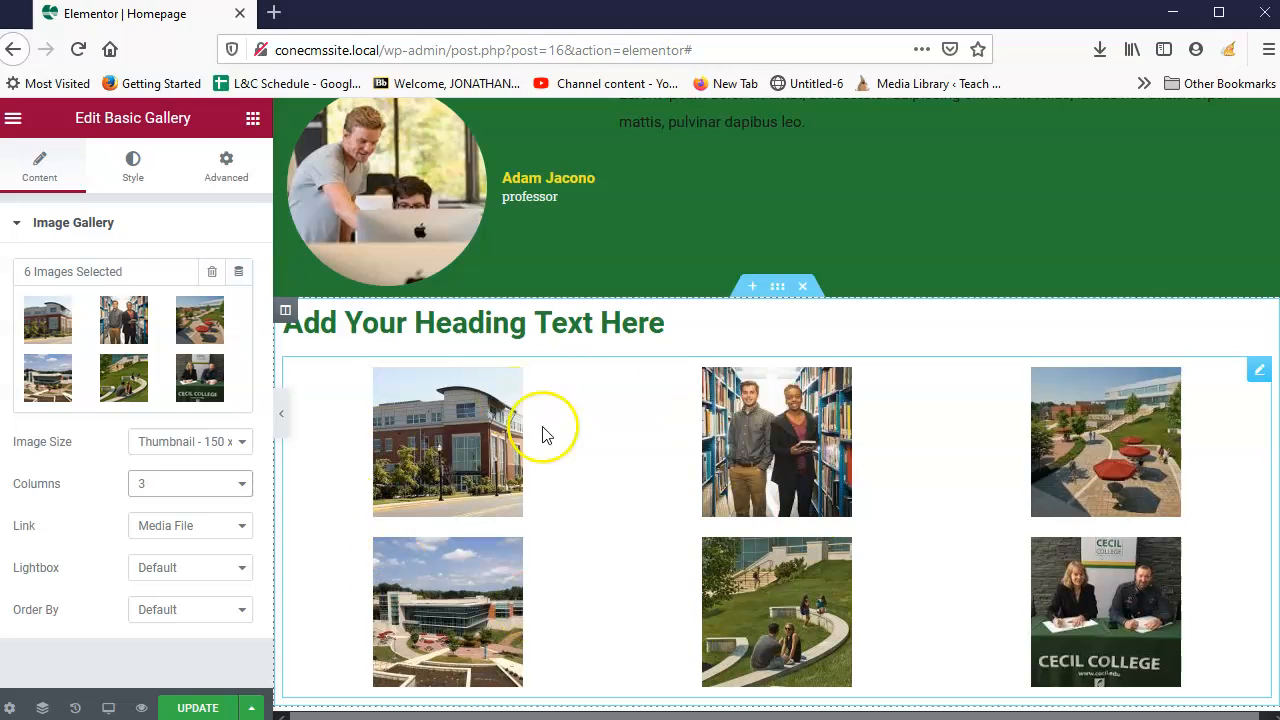
{"action": "left_click", "coordinate": [183, 484]}
{"action": "left_click", "coordinate": [175, 620]}
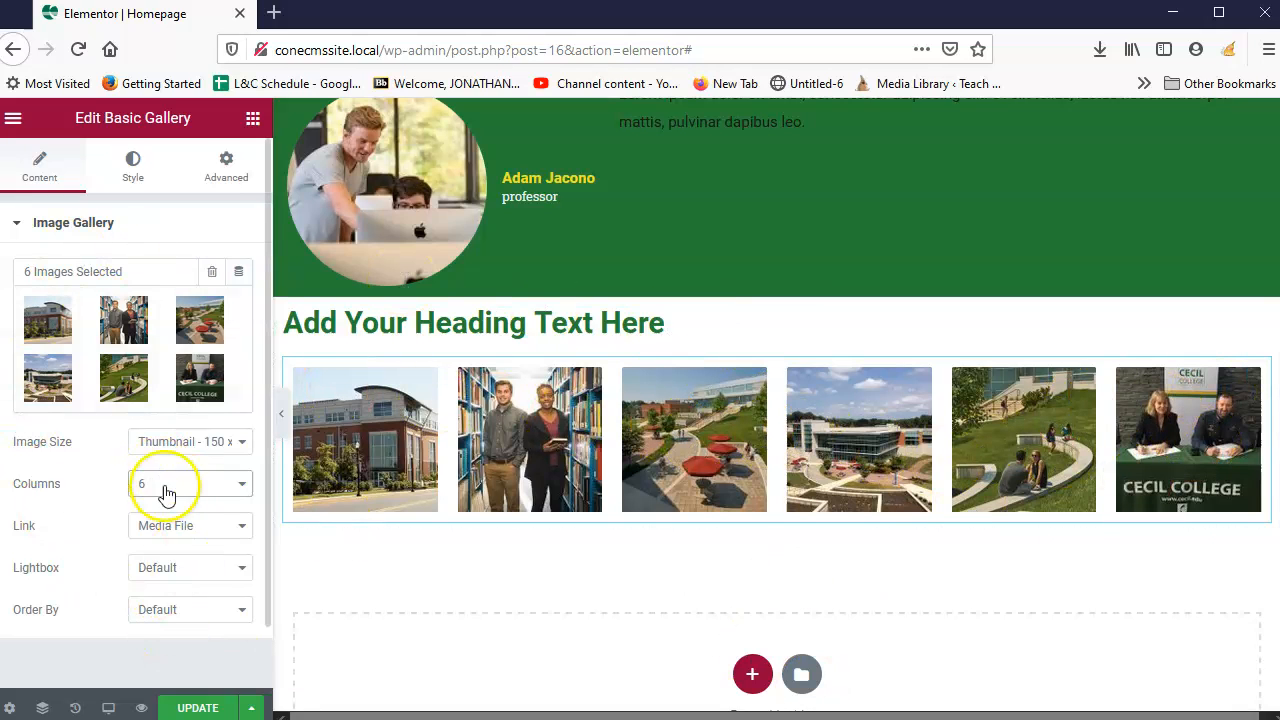
{"action": "left_click", "coordinate": [213, 483]}
{"action": "left_click", "coordinate": [165, 530]}
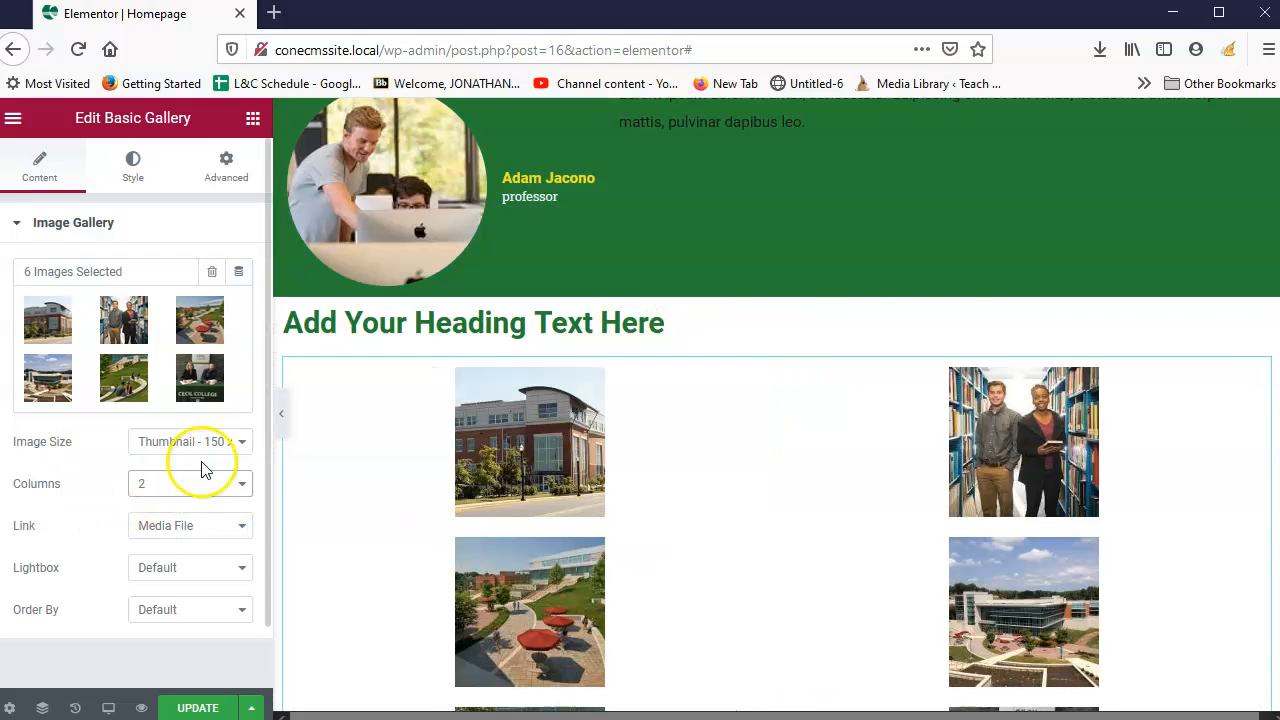
{"action": "left_click", "coordinate": [222, 489]}
{"action": "left_click", "coordinate": [163, 618]}
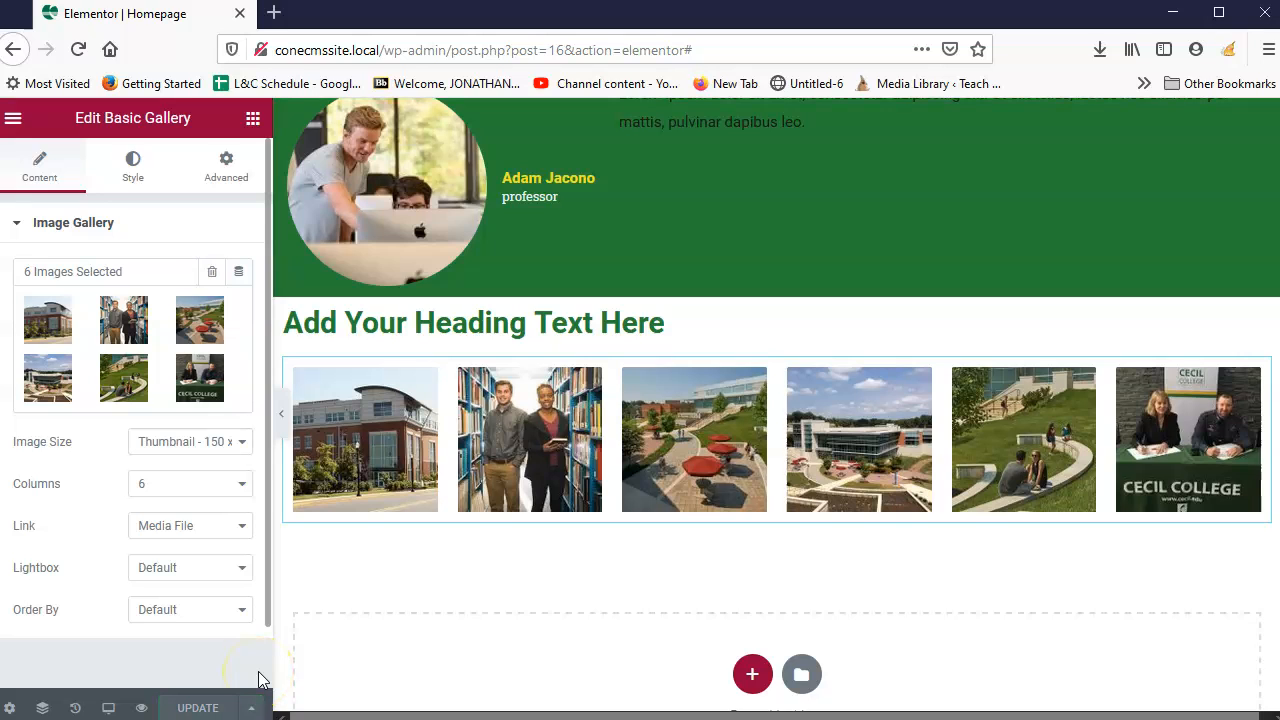
Step: Leave the Elementor editor and view the published Cecil College homepage
{"action": "left_click", "coordinate": [14, 121]}
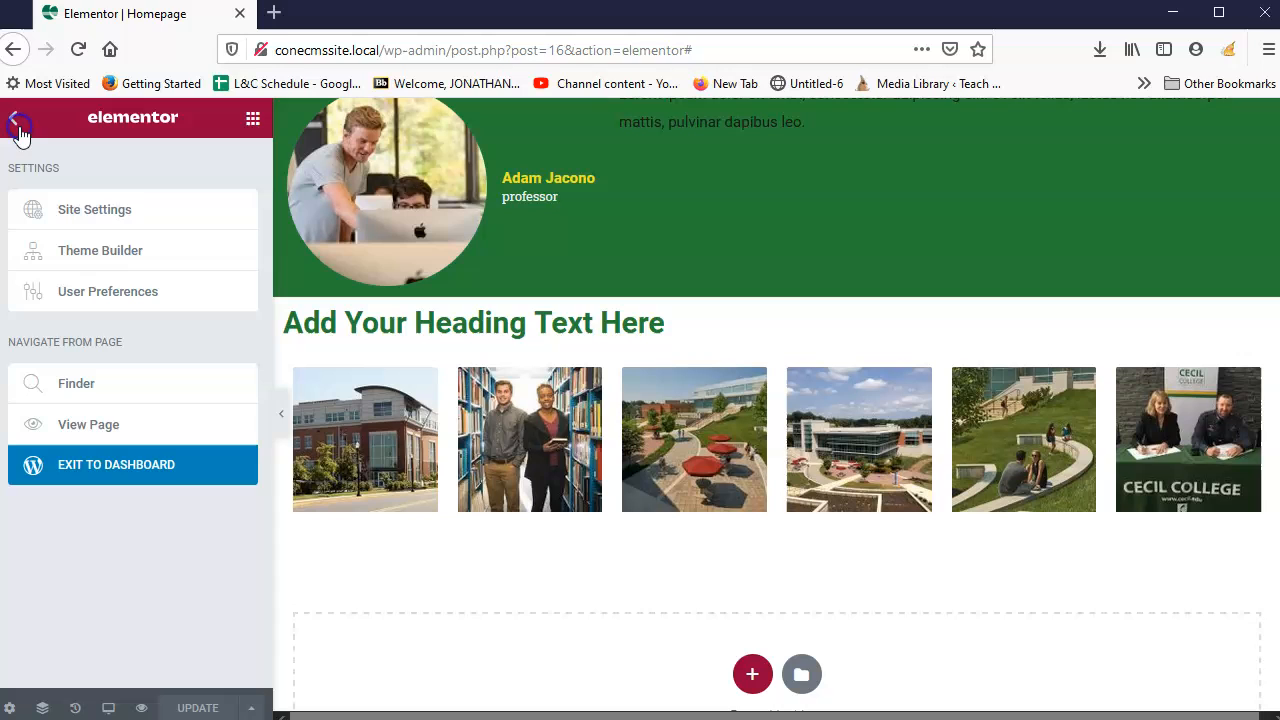
{"action": "left_click", "coordinate": [93, 428]}
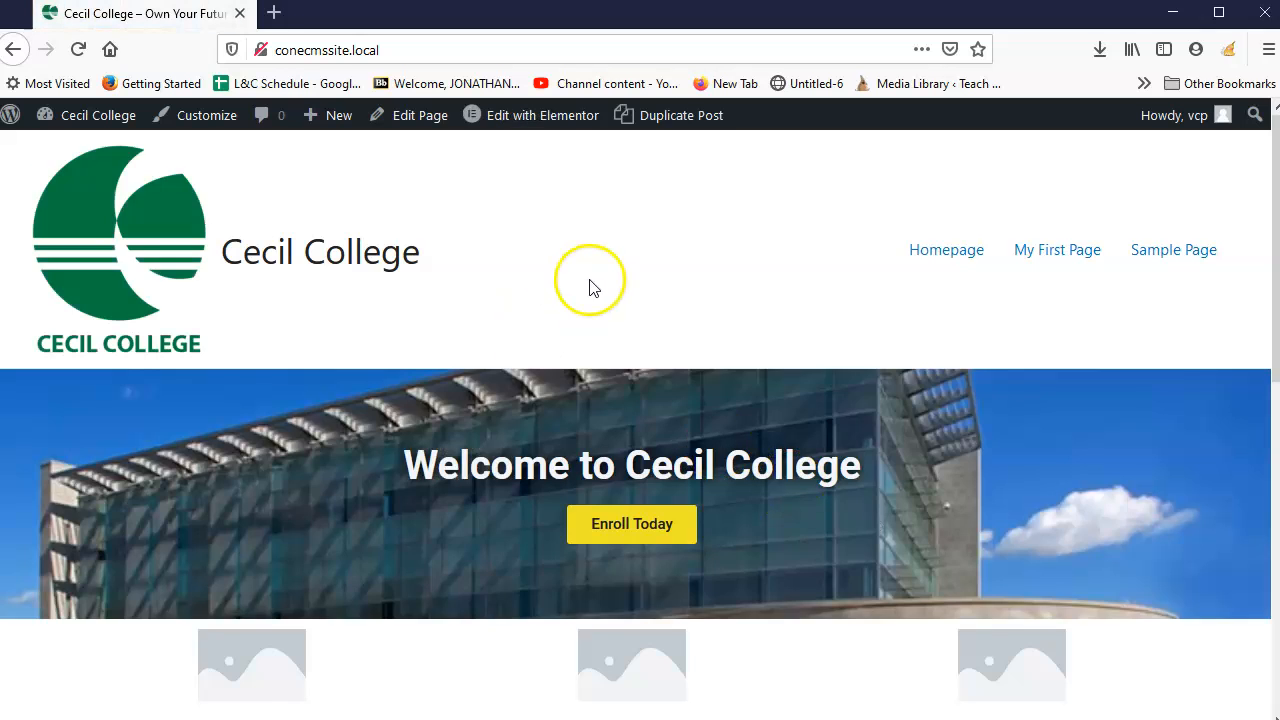
{"action": "scroll", "coordinate": [752, 343], "scroll_direction": "down", "scroll_amount": 7}
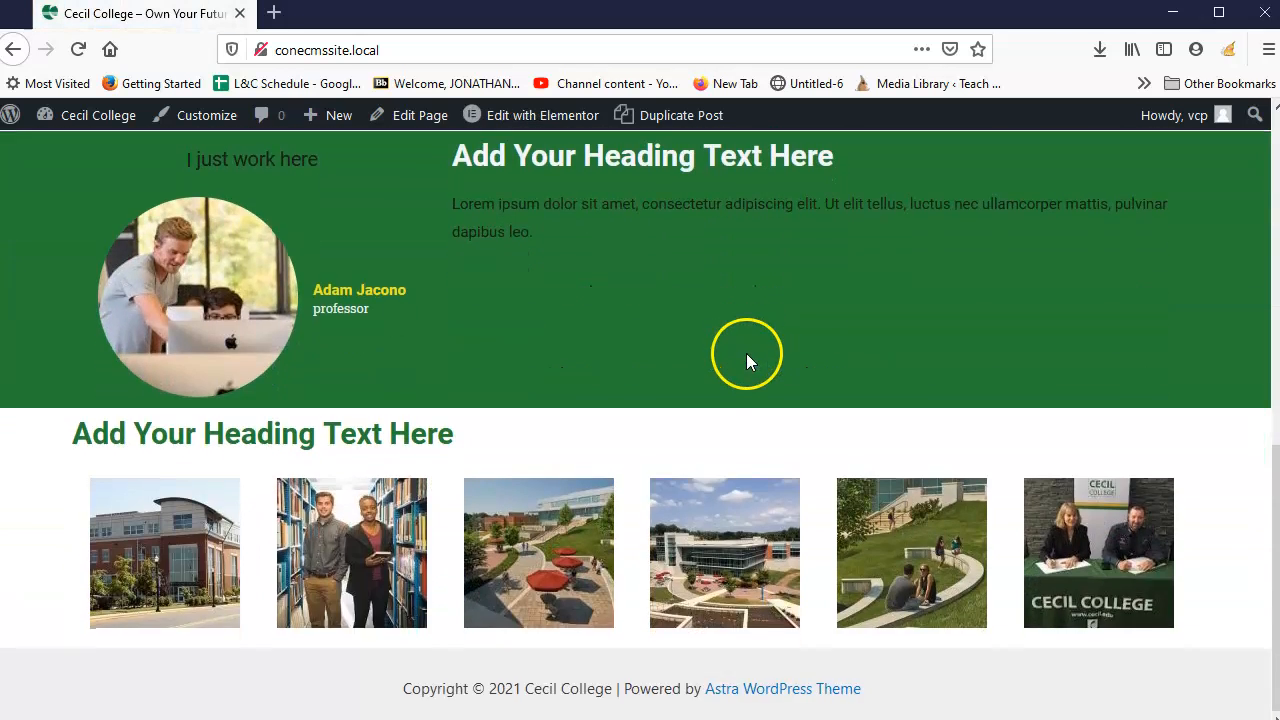
{"action": "scroll", "coordinate": [746, 350], "scroll_direction": "up", "scroll_amount": 8}
{"action": "scroll", "coordinate": [779, 350], "scroll_direction": "down", "scroll_amount": 3}
{"action": "scroll", "coordinate": [779, 350], "scroll_direction": "up", "scroll_amount": 7}
{"action": "scroll", "coordinate": [782, 342], "scroll_direction": "down", "scroll_amount": 5}
{"action": "scroll", "coordinate": [782, 342], "scroll_direction": "down", "scroll_amount": 2}
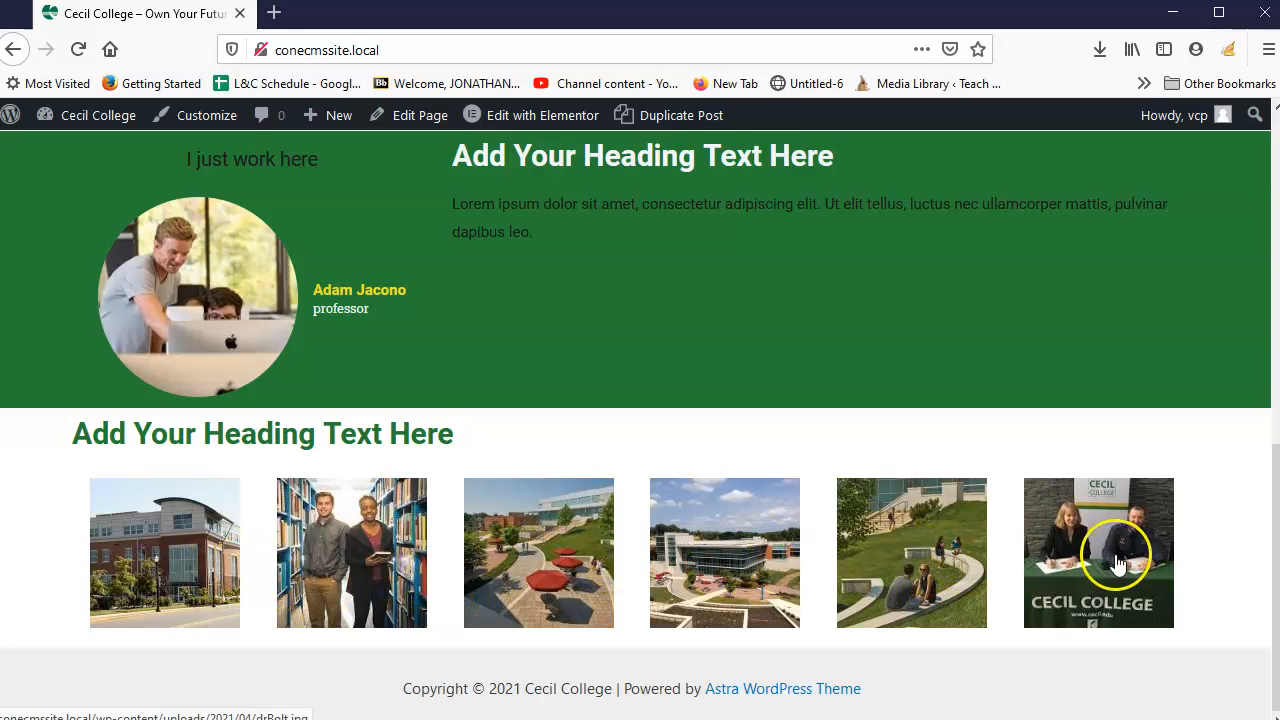
{"action": "scroll", "coordinate": [663, 509], "scroll_direction": "up", "scroll_amount": 5}
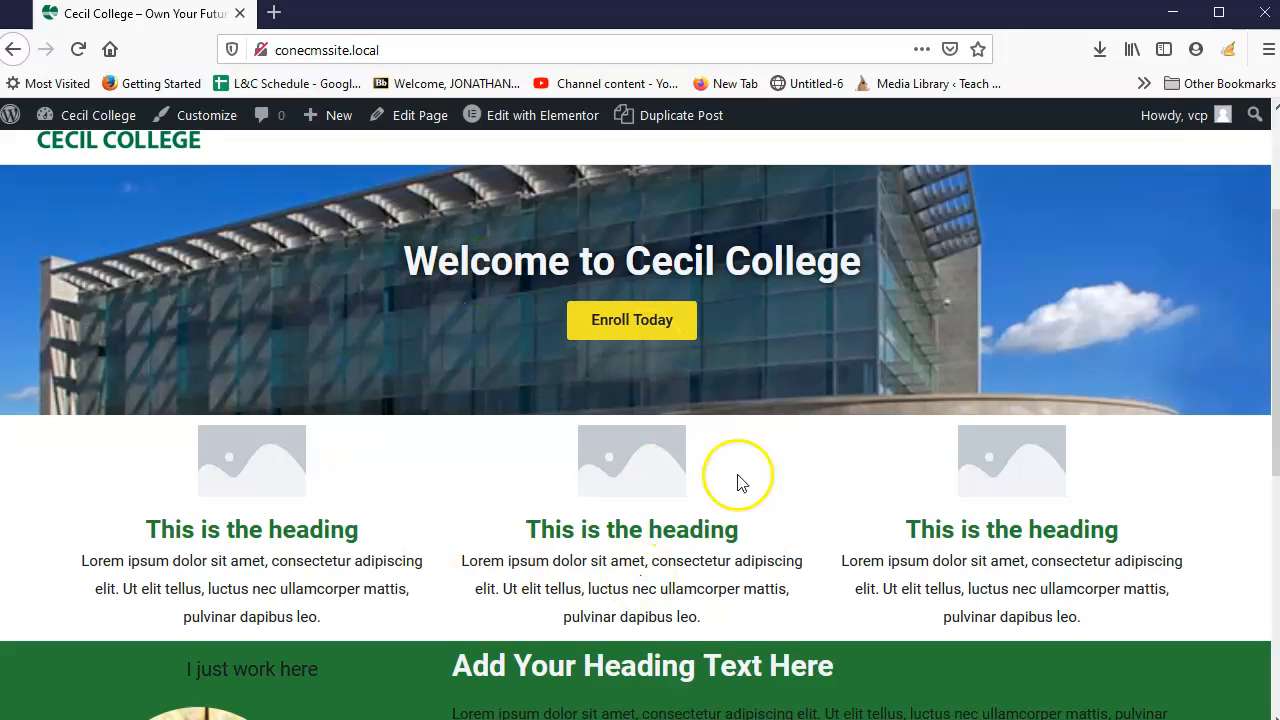
{"action": "scroll", "coordinate": [611, 536], "scroll_direction": "down", "scroll_amount": 4}
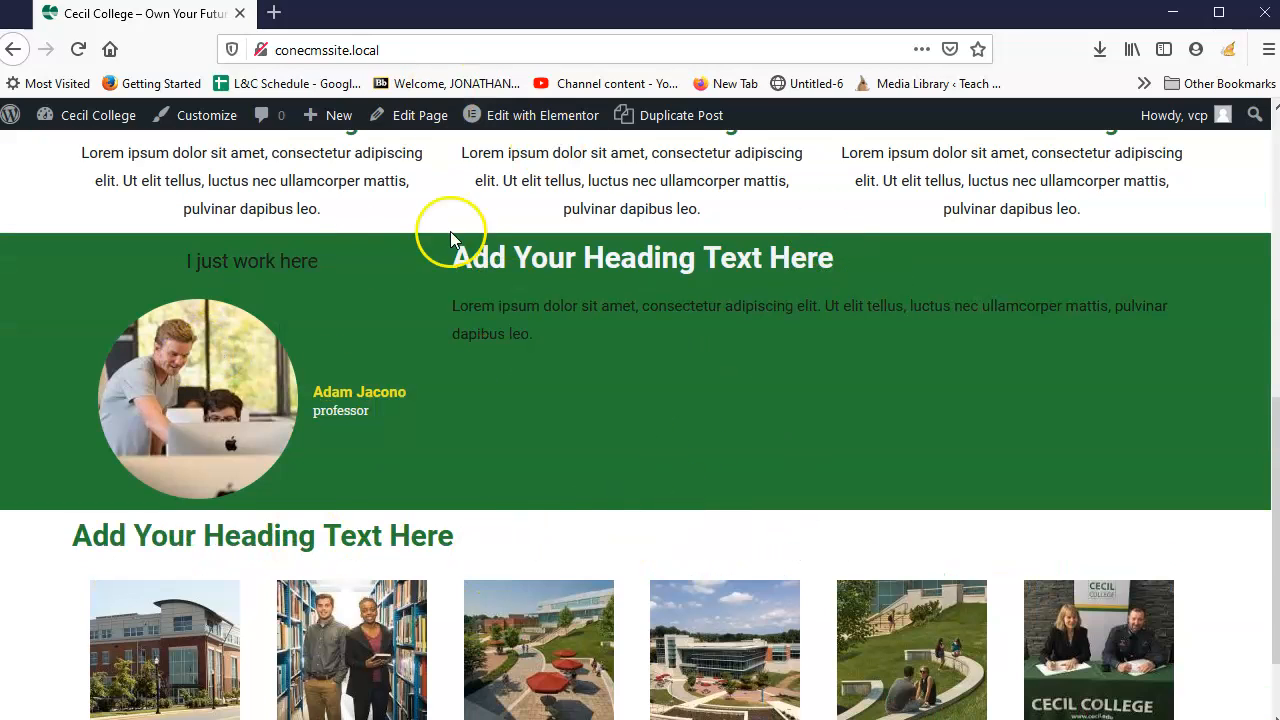
{"action": "scroll", "coordinate": [657, 520], "scroll_direction": "down", "scroll_amount": 1}
{"action": "scroll", "coordinate": [443, 671], "scroll_direction": "up", "scroll_amount": 7}
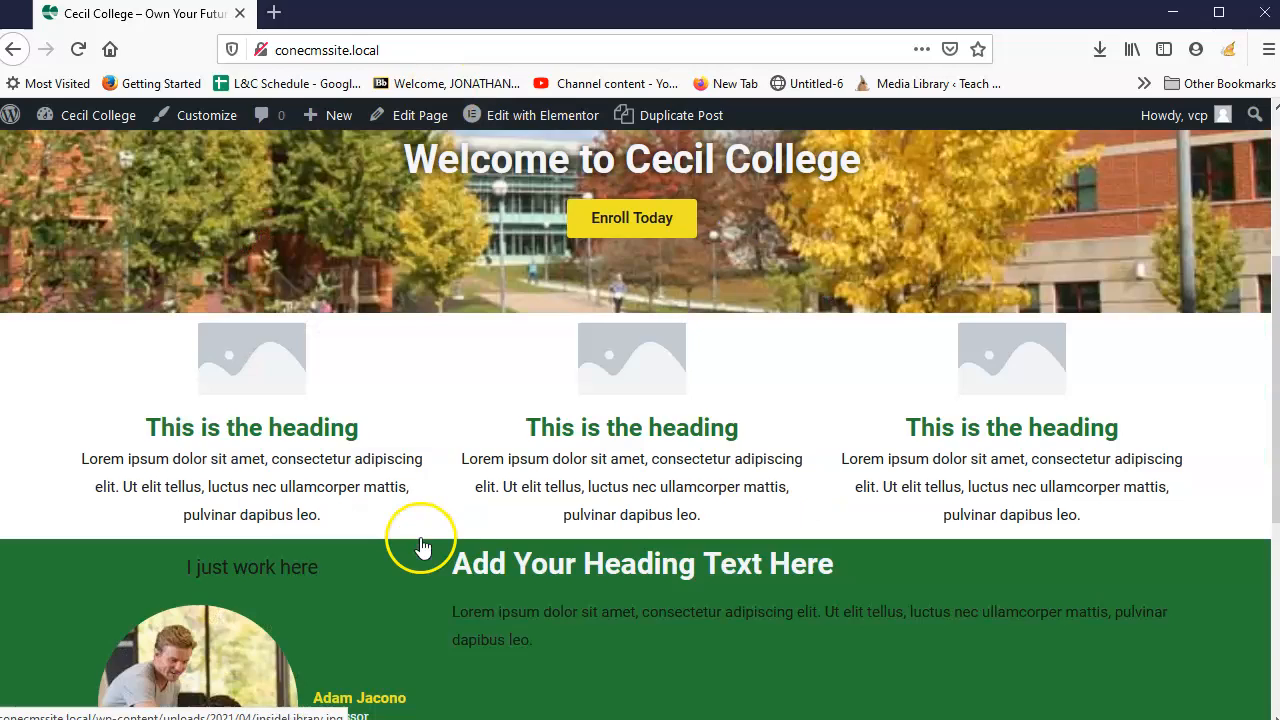
{"action": "scroll", "coordinate": [391, 471], "scroll_direction": "down", "scroll_amount": 4}
{"action": "scroll", "coordinate": [416, 450], "scroll_direction": "down", "scroll_amount": 3}
{"action": "scroll", "coordinate": [471, 514], "scroll_direction": "up", "scroll_amount": 4}
{"action": "scroll", "coordinate": [486, 509], "scroll_direction": "down", "scroll_amount": 1}
{"action": "scroll", "coordinate": [540, 550], "scroll_direction": "down", "scroll_amount": 3}
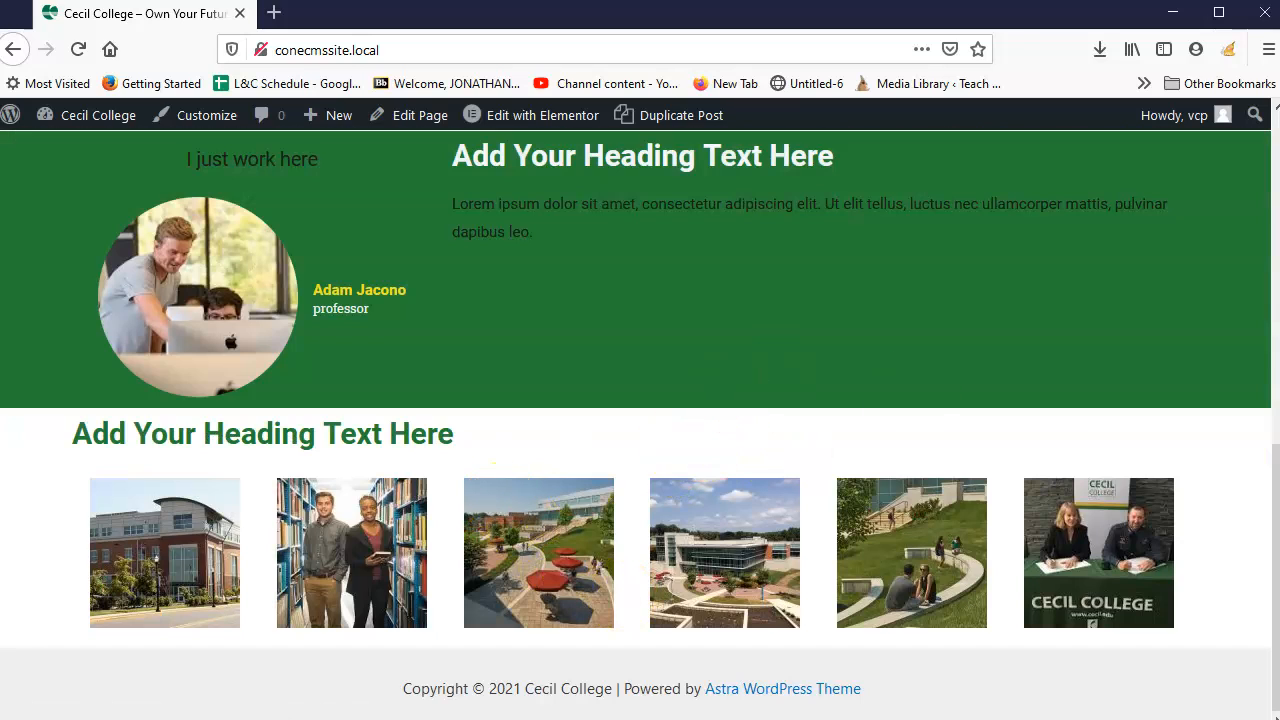
{"action": "scroll", "coordinate": [900, 560], "scroll_direction": "up", "scroll_amount": 5}
{"action": "scroll", "coordinate": [892, 390], "scroll_direction": "down", "scroll_amount": 5}
{"action": "scroll", "coordinate": [895, 435], "scroll_direction": "up", "scroll_amount": 6}
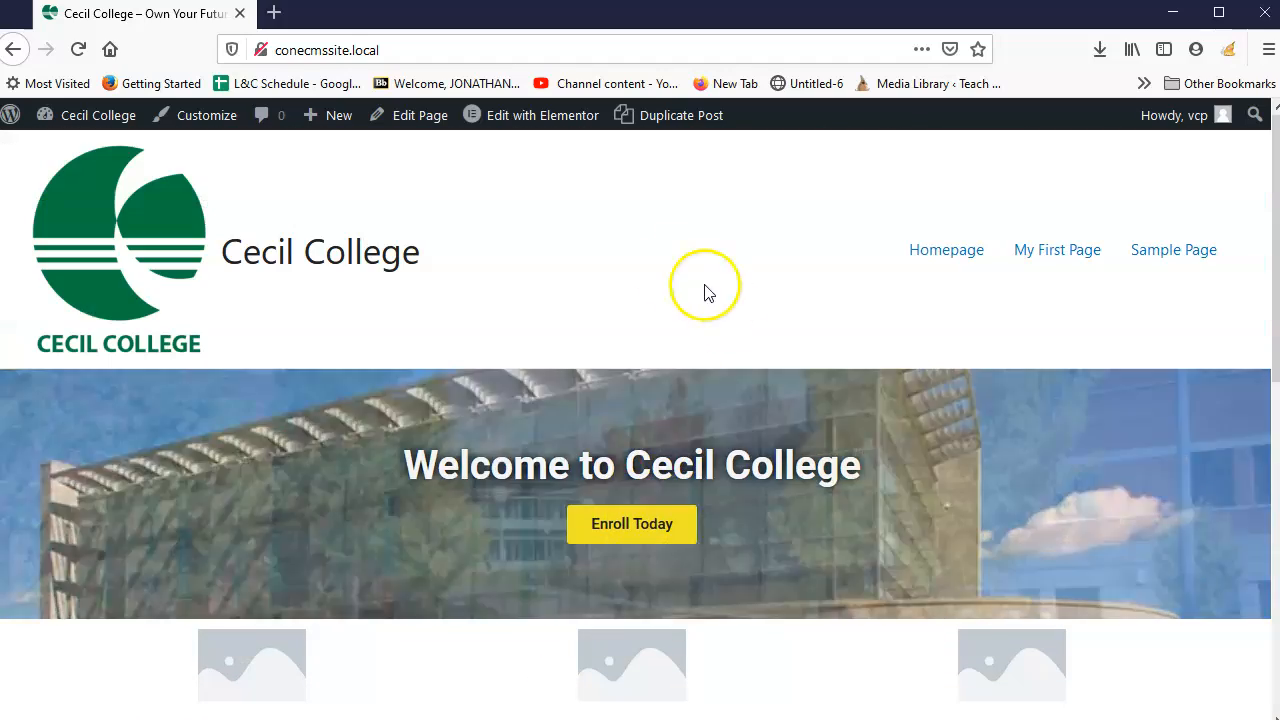
{"action": "scroll", "coordinate": [413, 165], "scroll_direction": "down", "scroll_amount": 4}
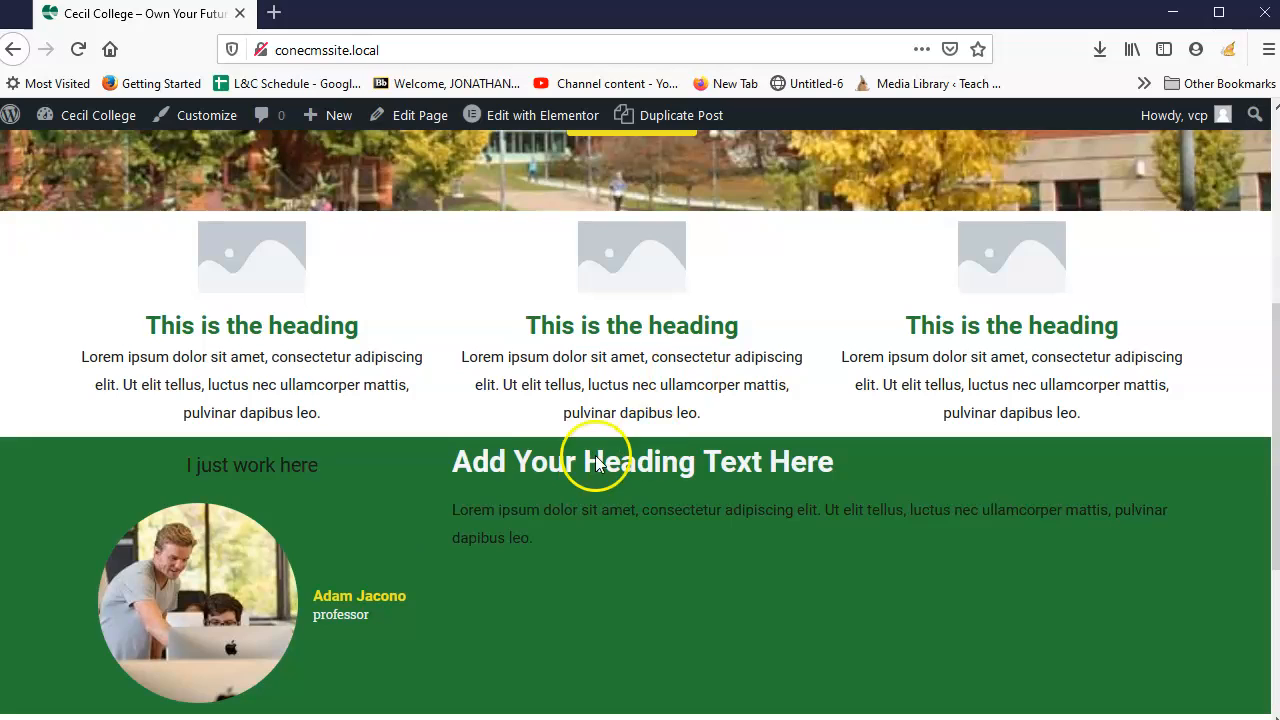
{"action": "scroll", "coordinate": [680, 495], "scroll_direction": "up", "scroll_amount": 5}
{"action": "scroll", "coordinate": [766, 529], "scroll_direction": "down", "scroll_amount": 10}
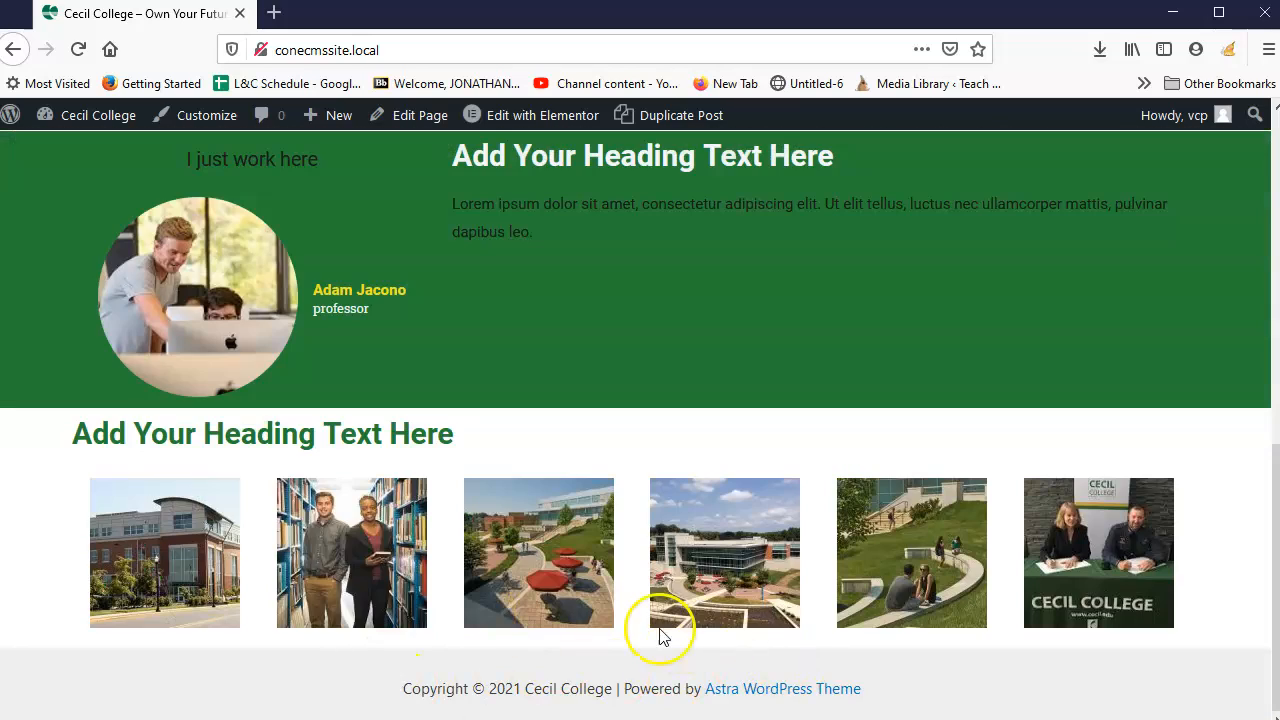
{"action": "scroll", "coordinate": [660, 635], "scroll_direction": "up", "scroll_amount": 10}
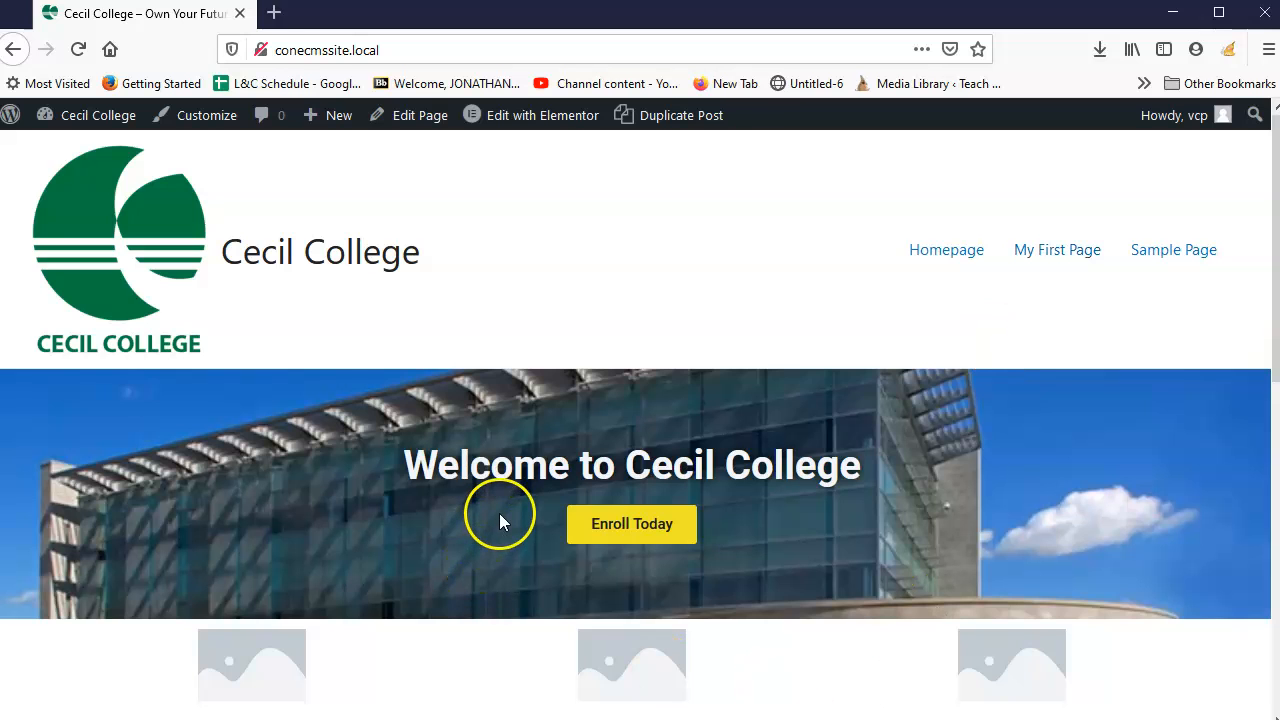
{"action": "scroll", "coordinate": [499, 518], "scroll_direction": "down", "scroll_amount": 10}
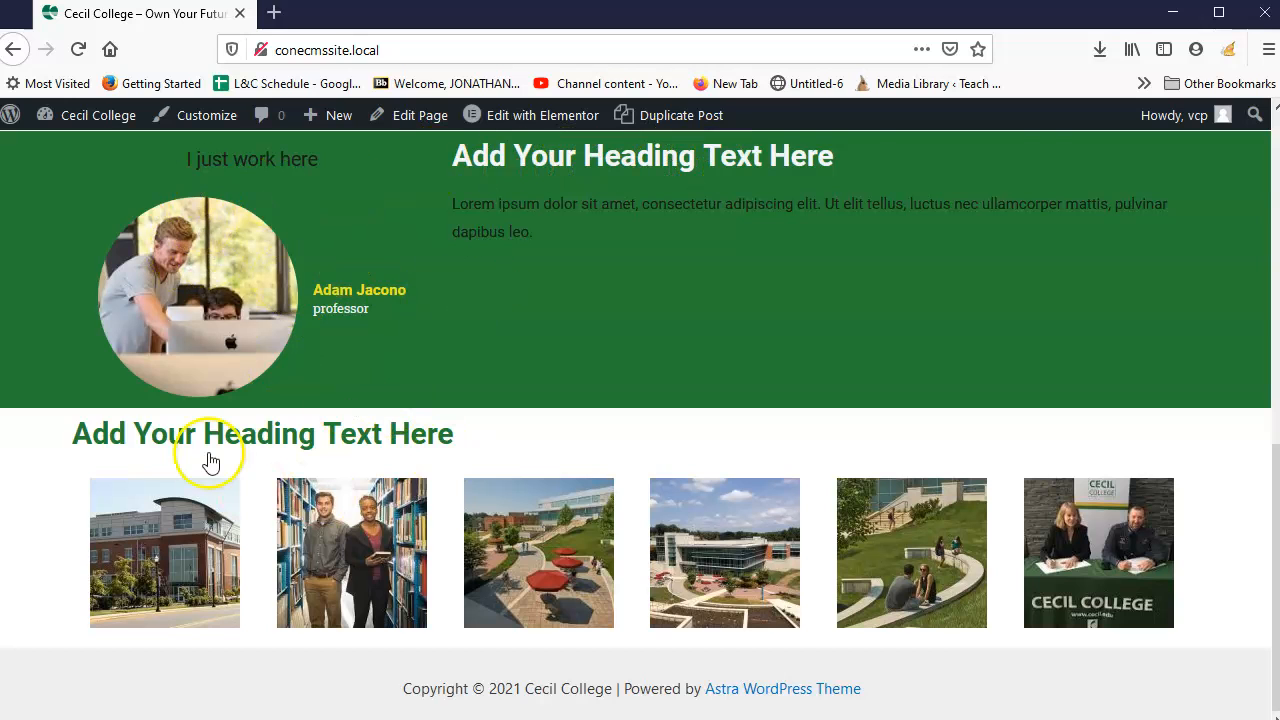
{"action": "scroll", "coordinate": [580, 514], "scroll_direction": "up", "scroll_amount": 10}
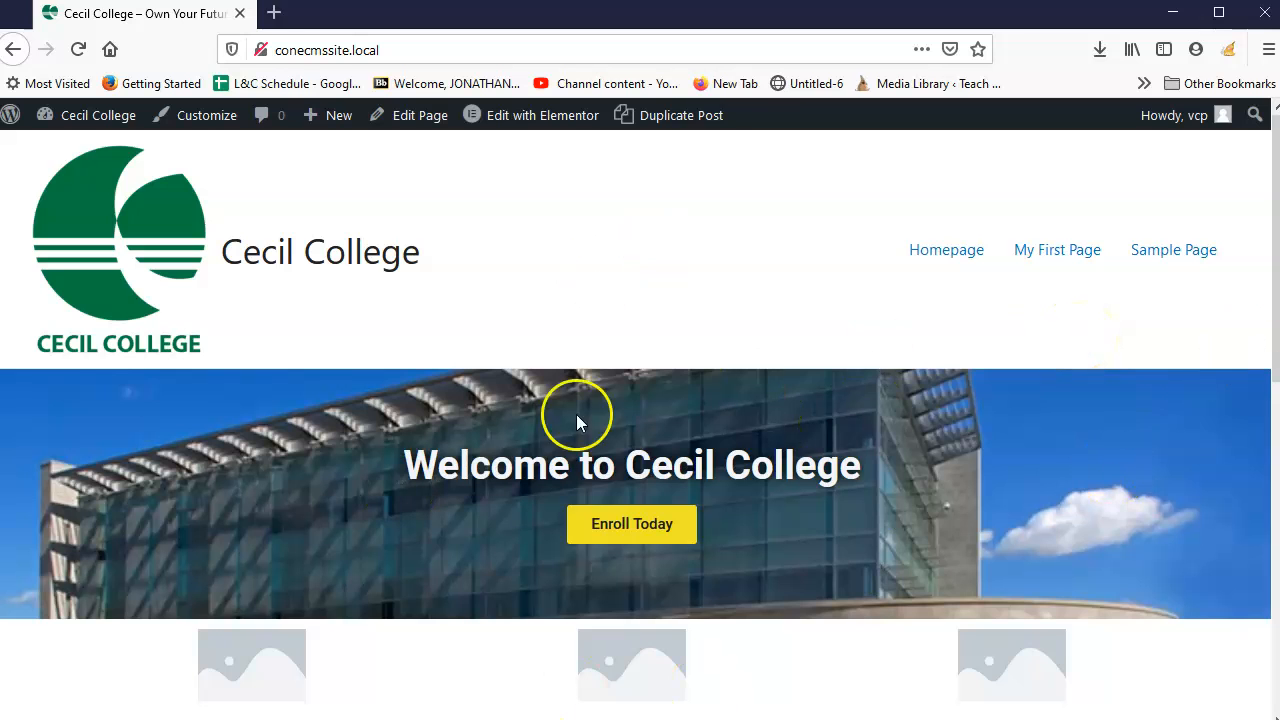
{"action": "scroll", "coordinate": [634, 543], "scroll_direction": "down", "scroll_amount": 3}
{"action": "scroll", "coordinate": [684, 392], "scroll_direction": "down", "scroll_amount": 4}
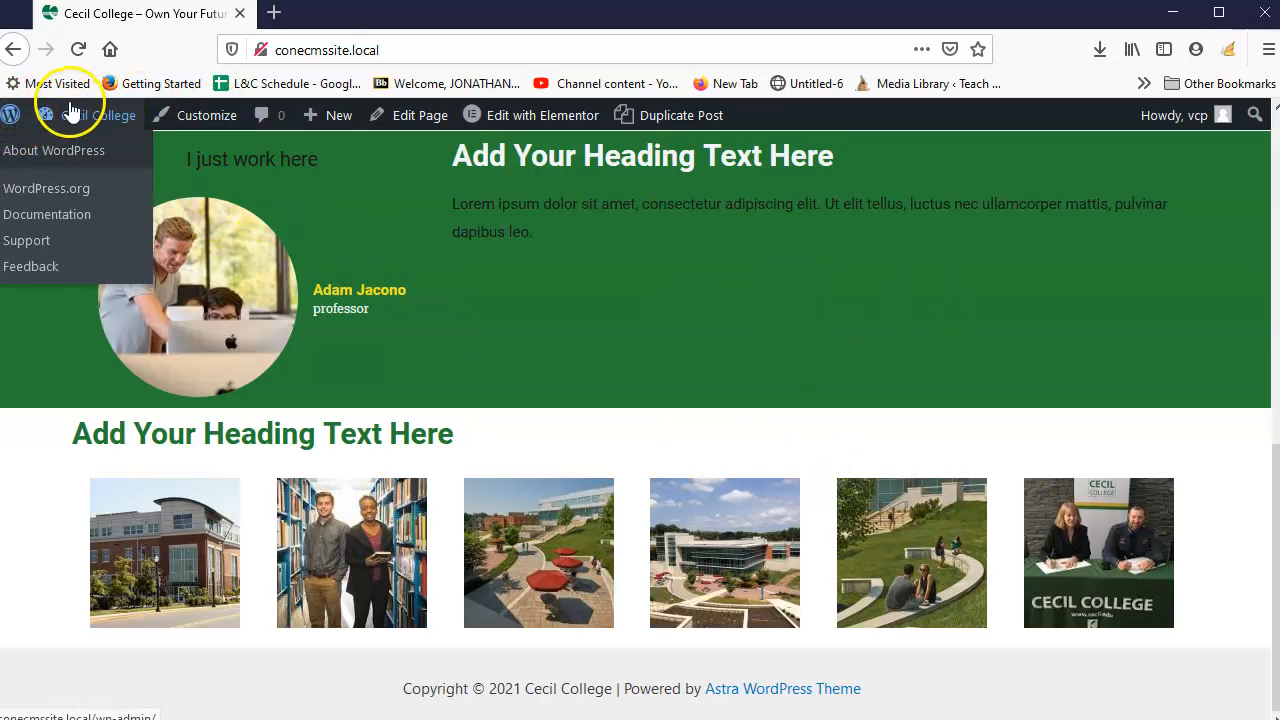
Step: Visit the WordPress Dashboard, return to the homepage, and reopen it in Elementor
{"action": "left_click", "coordinate": [95, 123]}
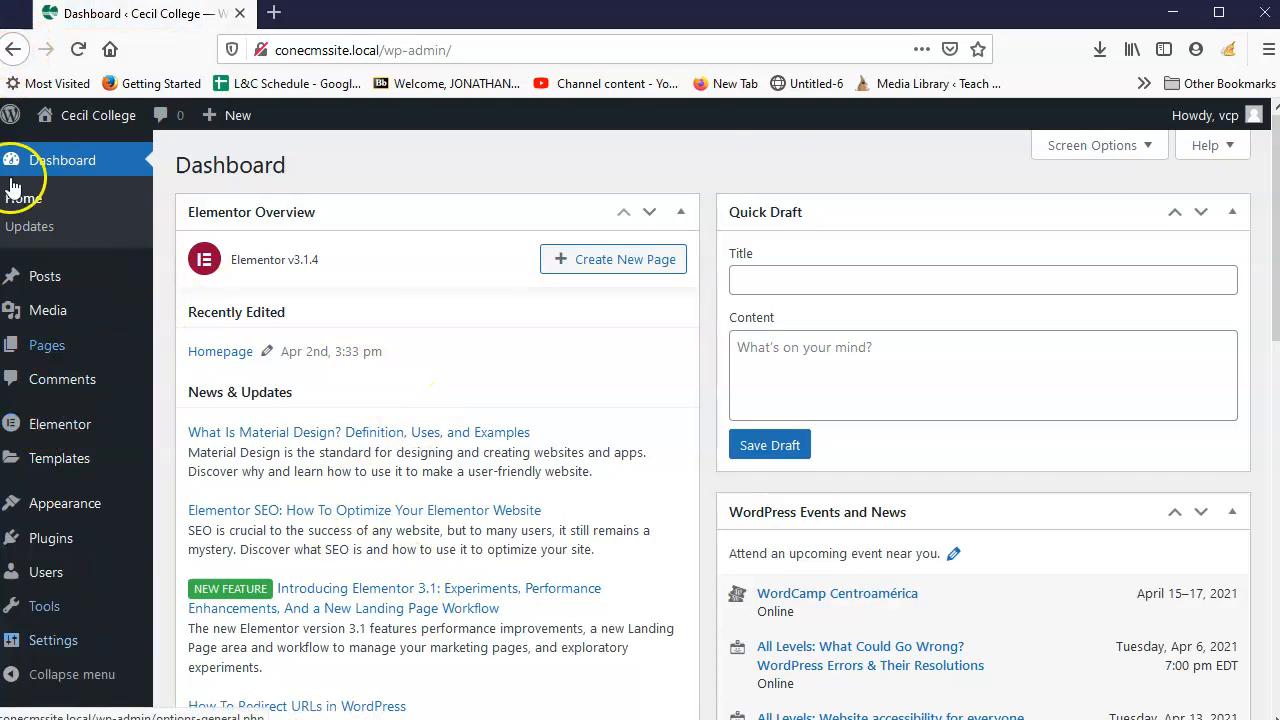
{"action": "left_click", "coordinate": [13, 49]}
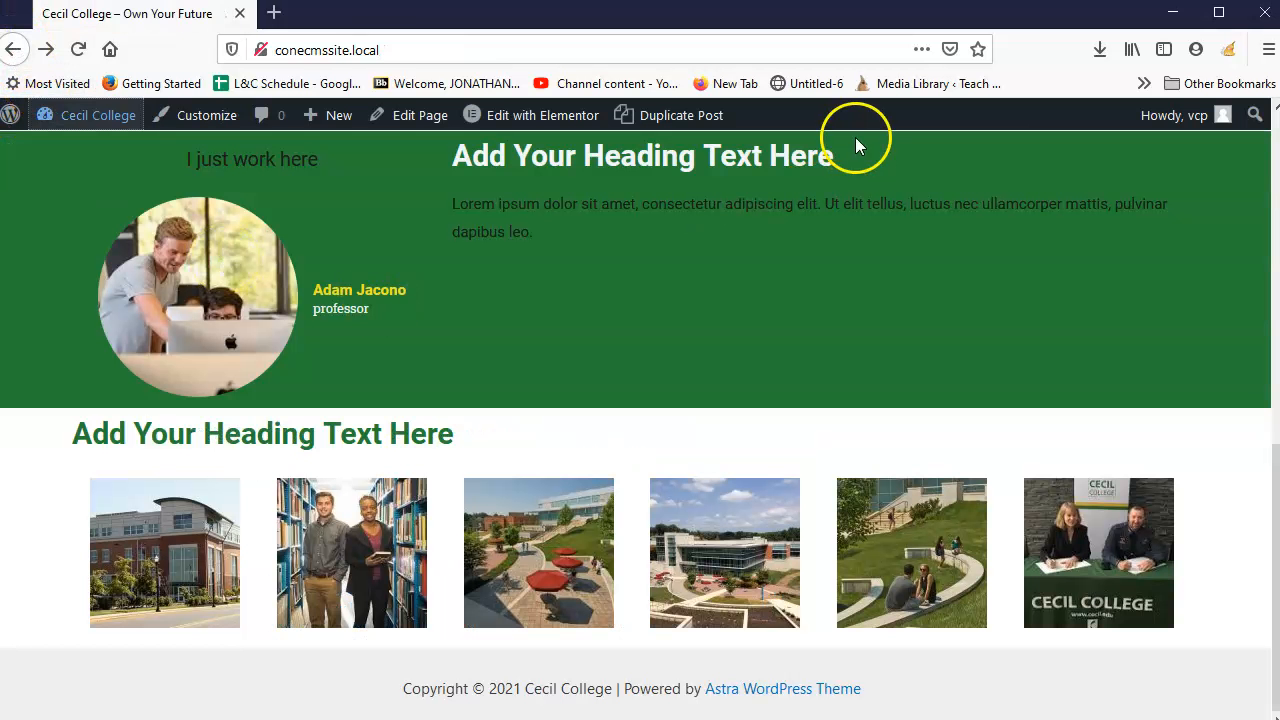
{"action": "left_click", "coordinate": [524, 118]}
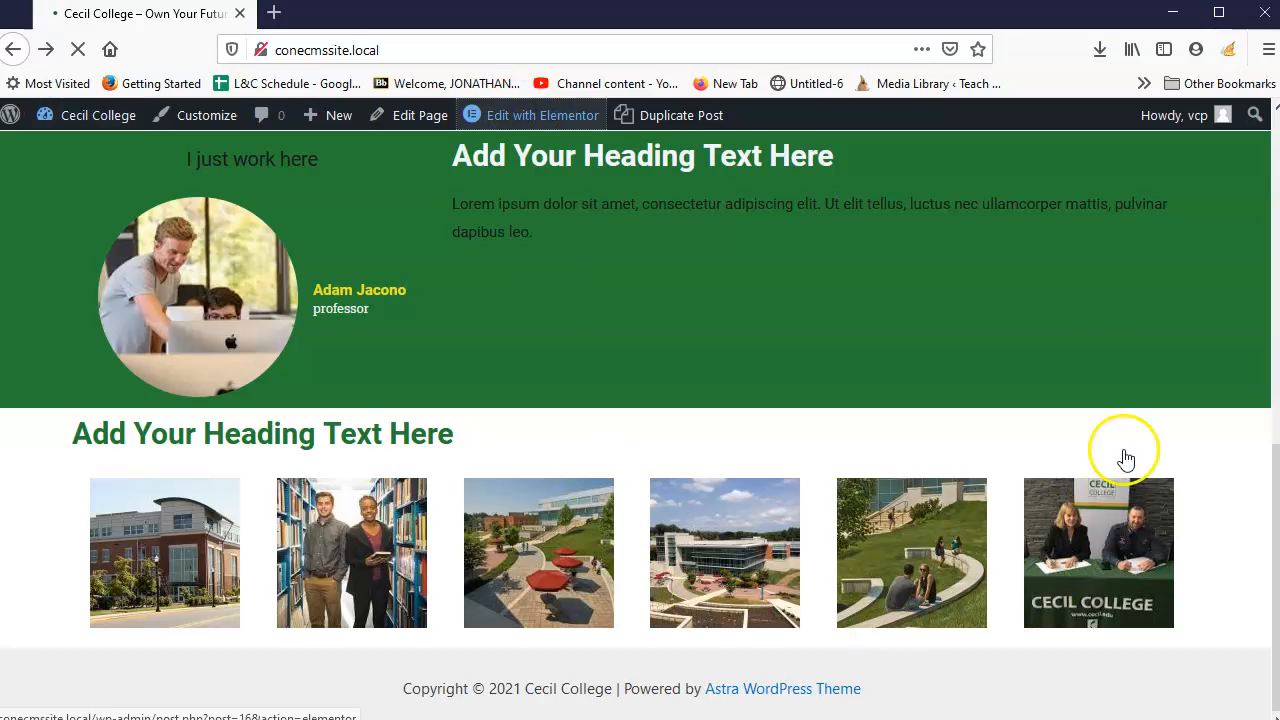